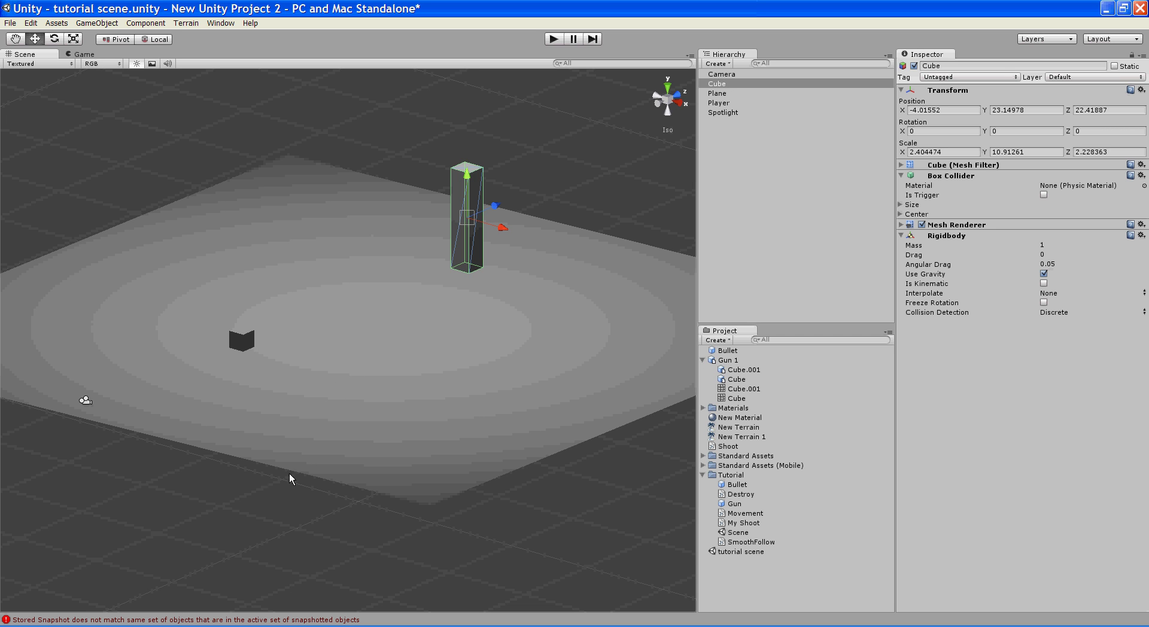
# Step: Examine the Player cube and the tall Cube in the scene from several angles, and run the game briefly
pyautogui.keyDown('alt'); pyautogui.moveTo(246, 458); pyautogui.dragTo(221, 344); pyautogui.keyUp('alt')
pyautogui.click(229, 311)
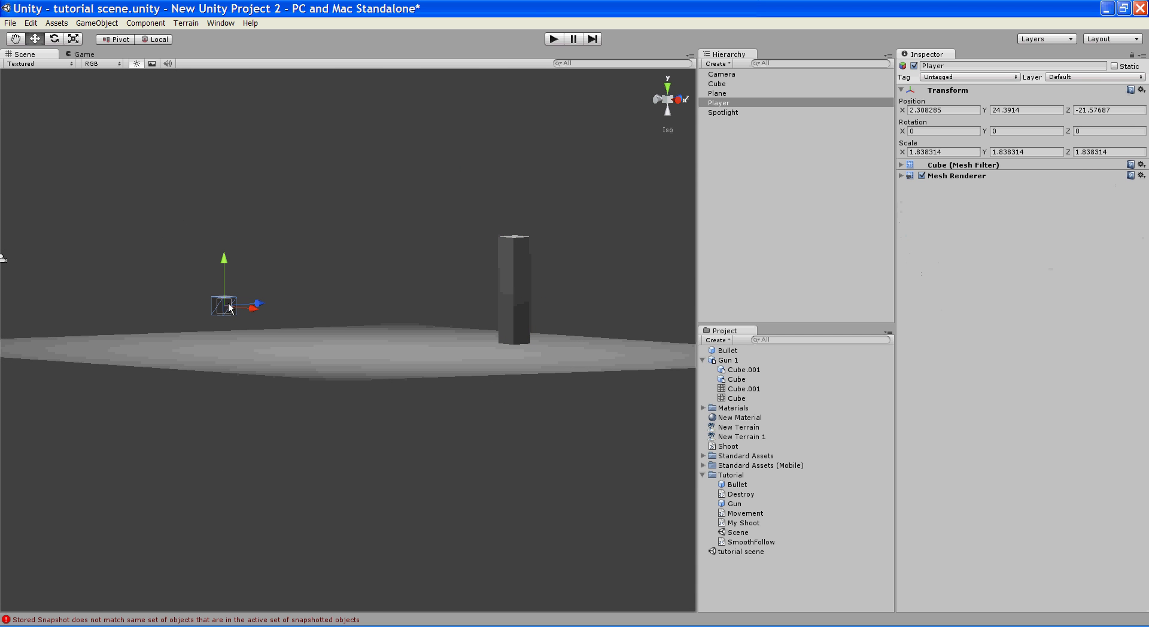
pyautogui.click(957, 66)
pyautogui.click(506, 281)
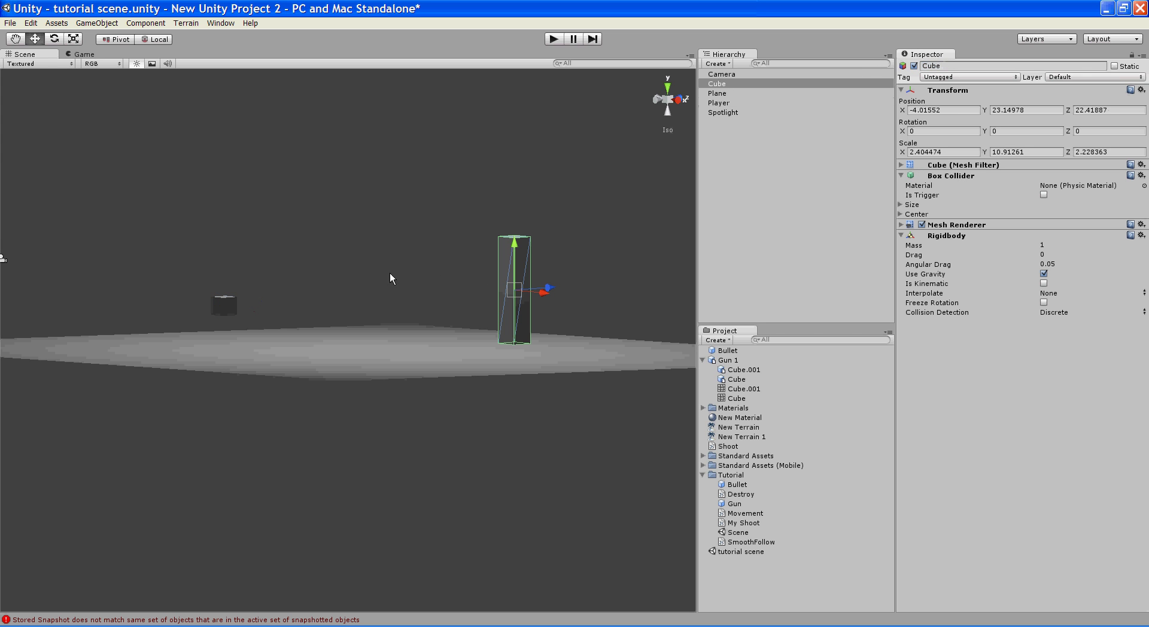
pyautogui.click(303, 282)
pyautogui.keyDown('alt'); pyautogui.moveTo(306, 272); pyautogui.dragTo(569, 92); pyautogui.keyUp('alt')
pyautogui.keyDown('alt'); pyautogui.moveTo(526, 197); pyautogui.dragTo(286, 343); pyautogui.keyUp('alt')
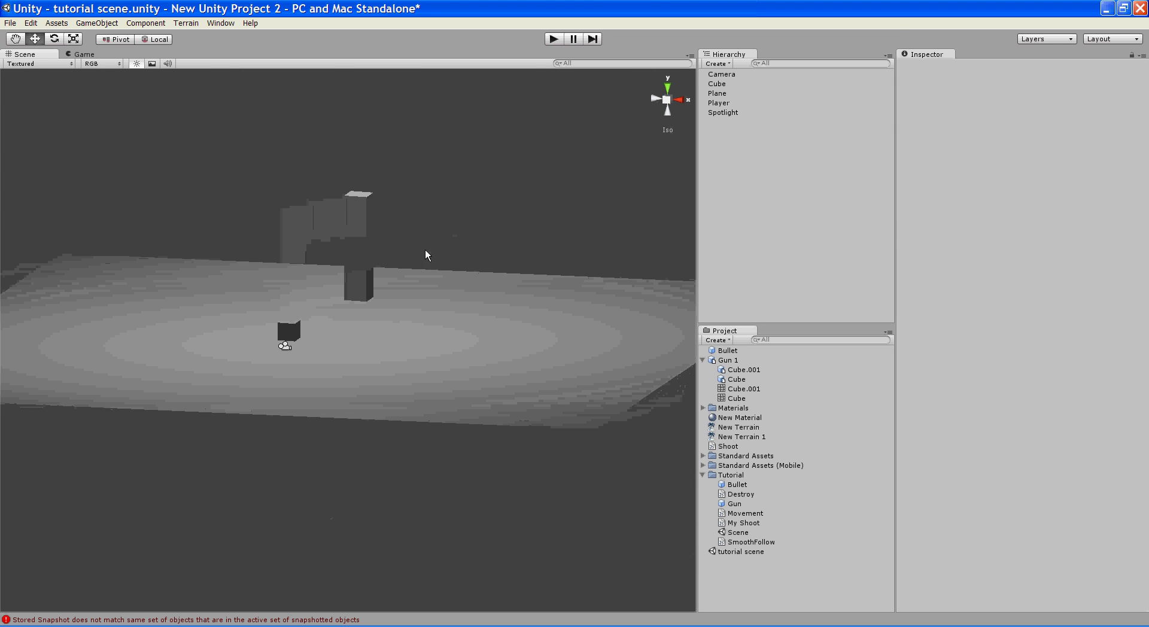
pyautogui.click(286, 344)
pyautogui.click(744, 388)
pyautogui.click(288, 329)
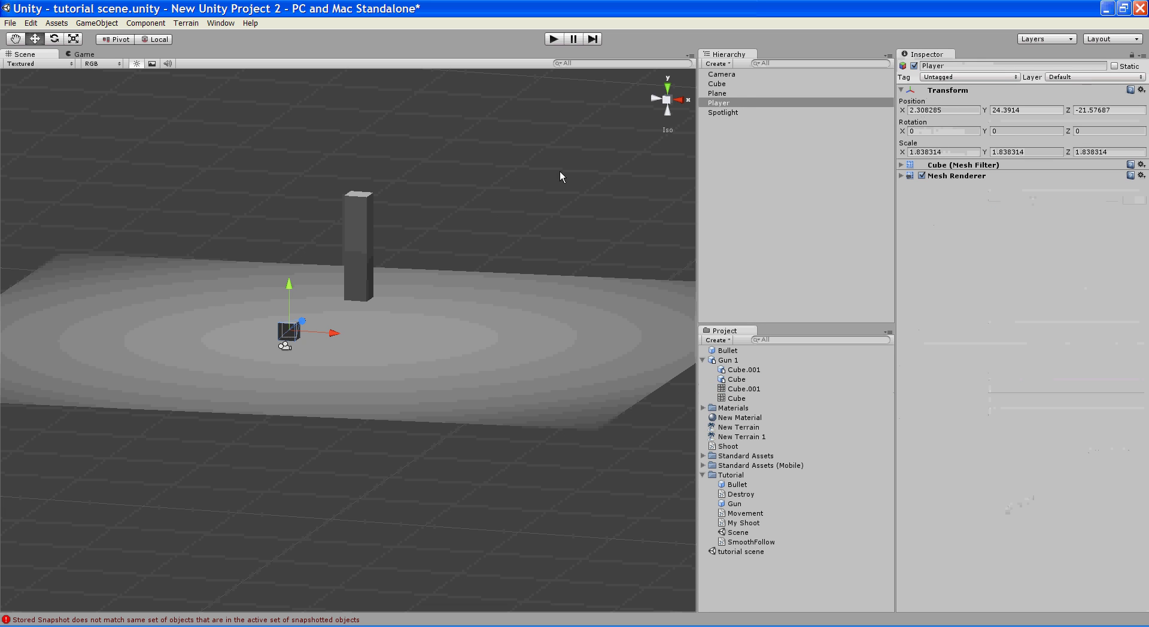
pyautogui.click(553, 39)
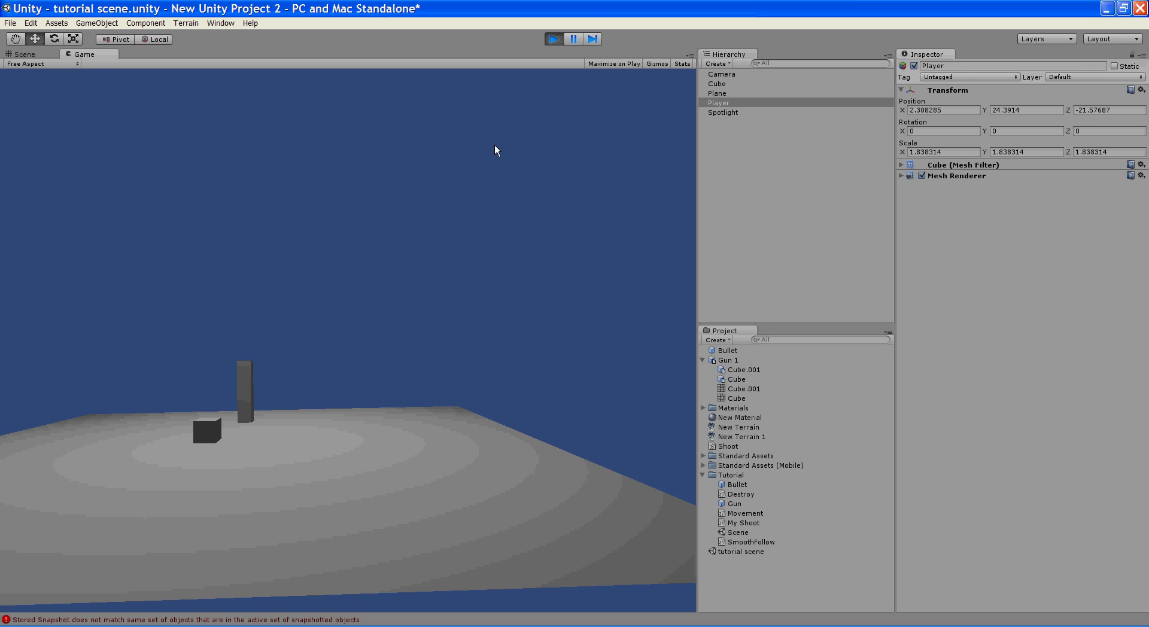
pyautogui.click(554, 40)
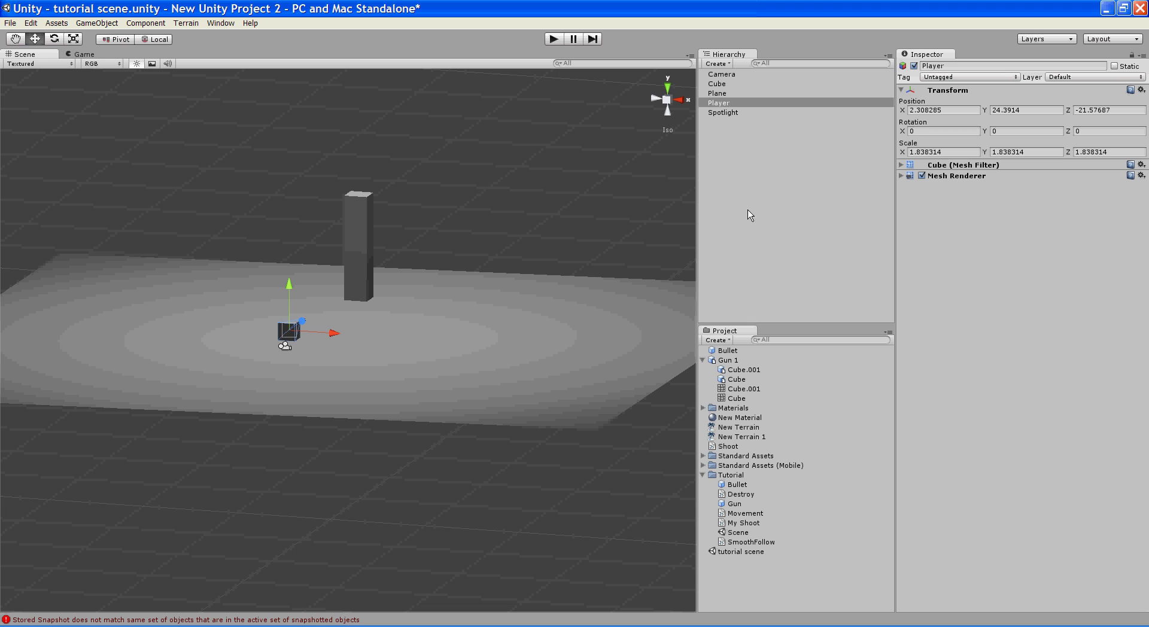
# Step: Attach the Movement script from the Tutorial folder to the Player cube and test it in a short play run
pyautogui.click(747, 514)
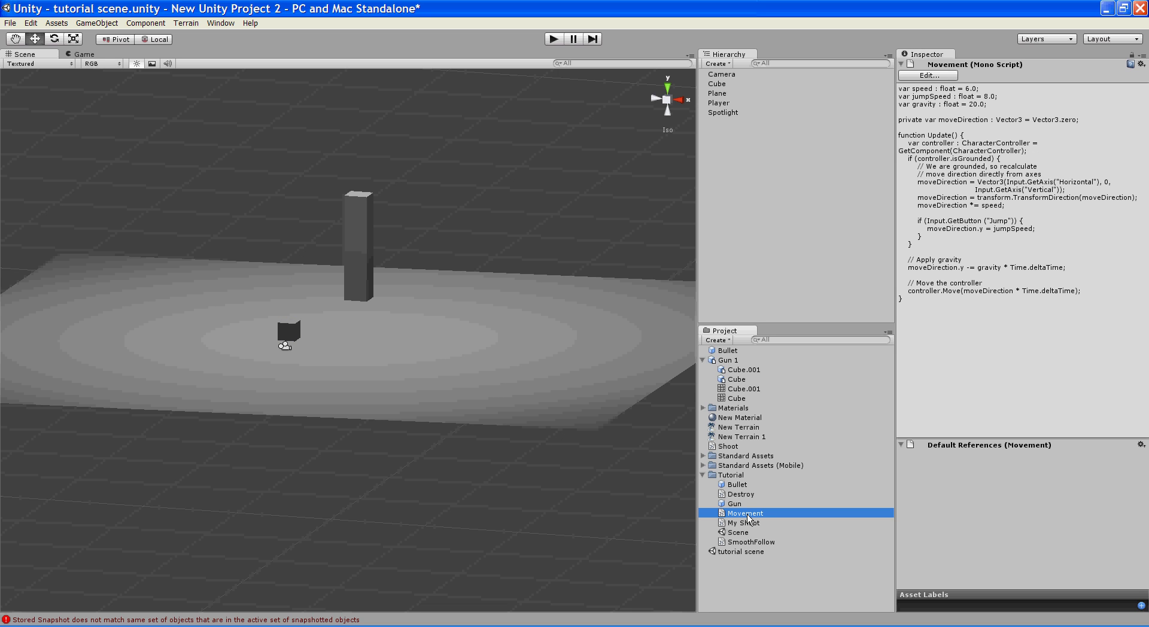
pyautogui.moveTo(748, 519); pyautogui.dragTo(293, 331)
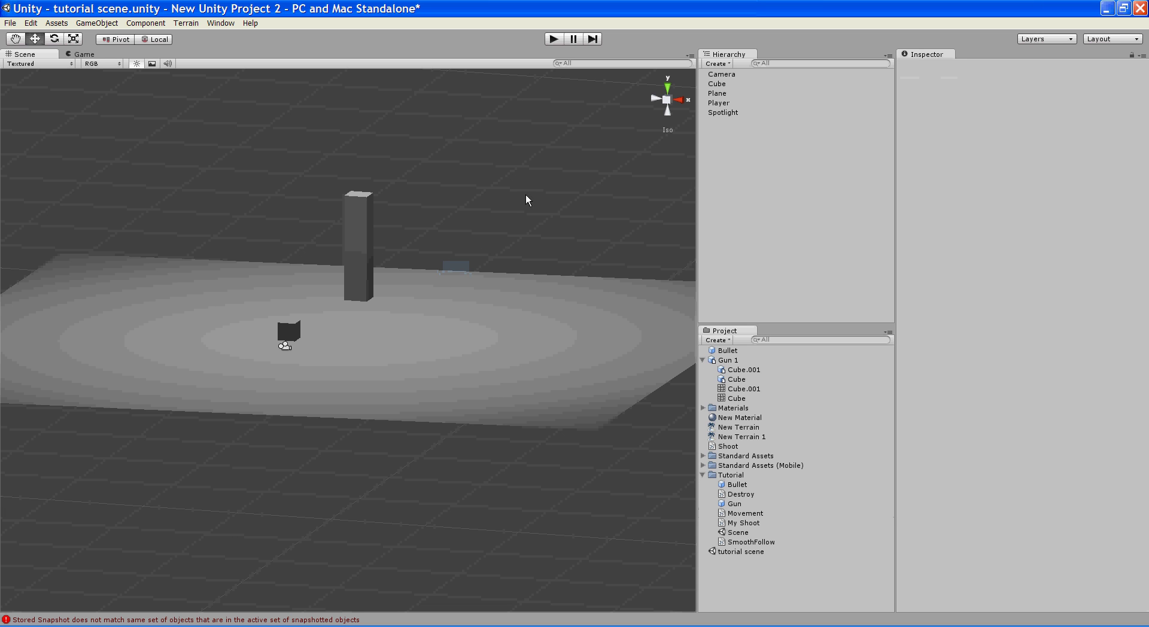
pyautogui.keyDown('alt'); pyautogui.moveTo(539, 182); pyautogui.dragTo(497, 191); pyautogui.keyUp('alt')
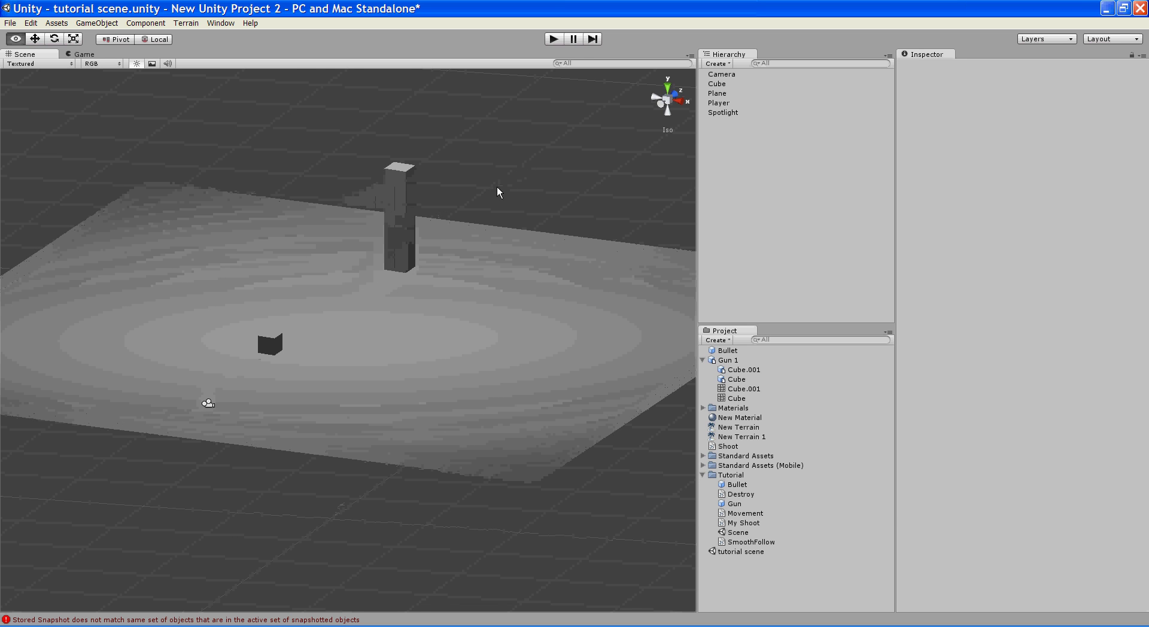
pyautogui.click(552, 39)
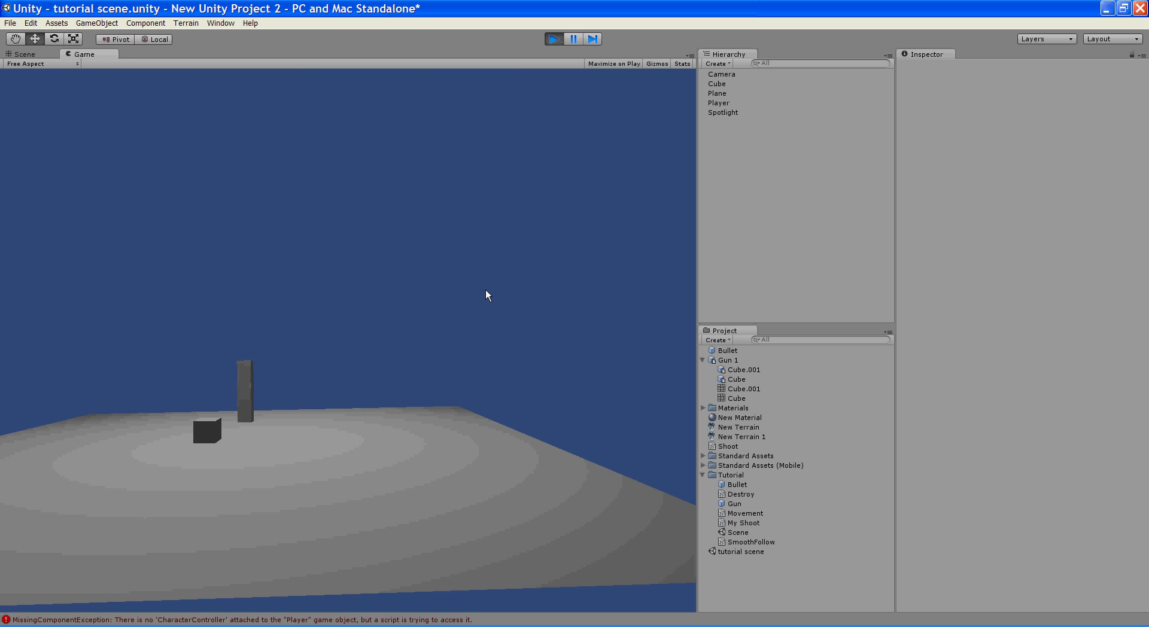
pyautogui.click(555, 39)
# Step: Add a Character Controller physics component to the Player cube
pyautogui.click(164, 25)
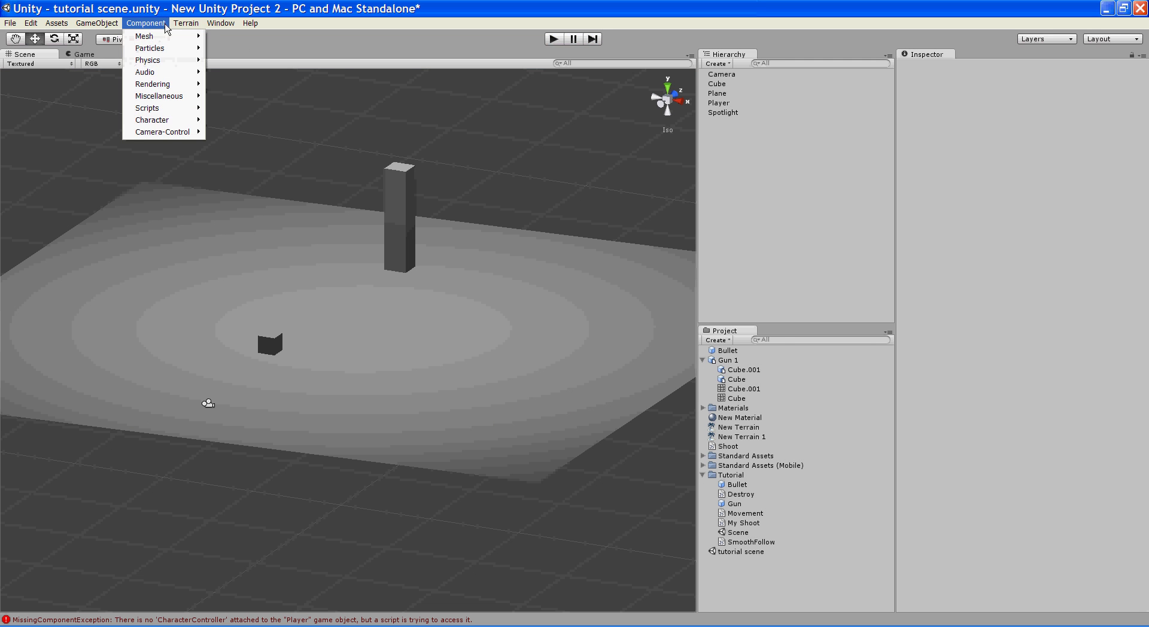
pyautogui.moveTo(155, 60)
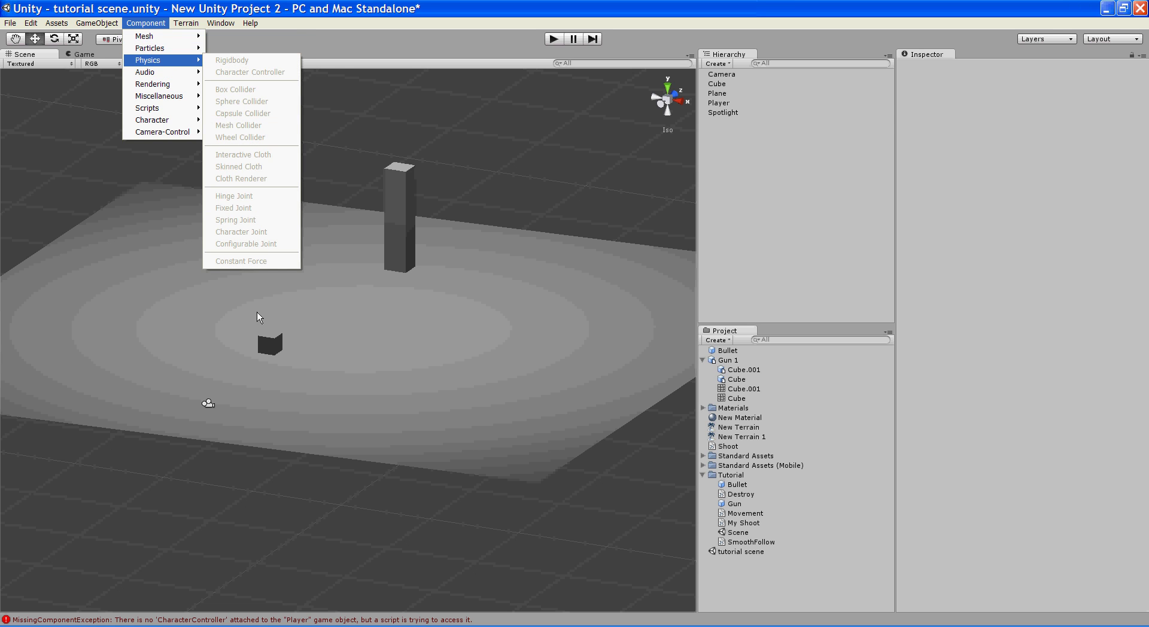
pyautogui.click(270, 342)
pyautogui.click(146, 23)
pyautogui.moveTo(187, 52)
pyautogui.click(235, 73)
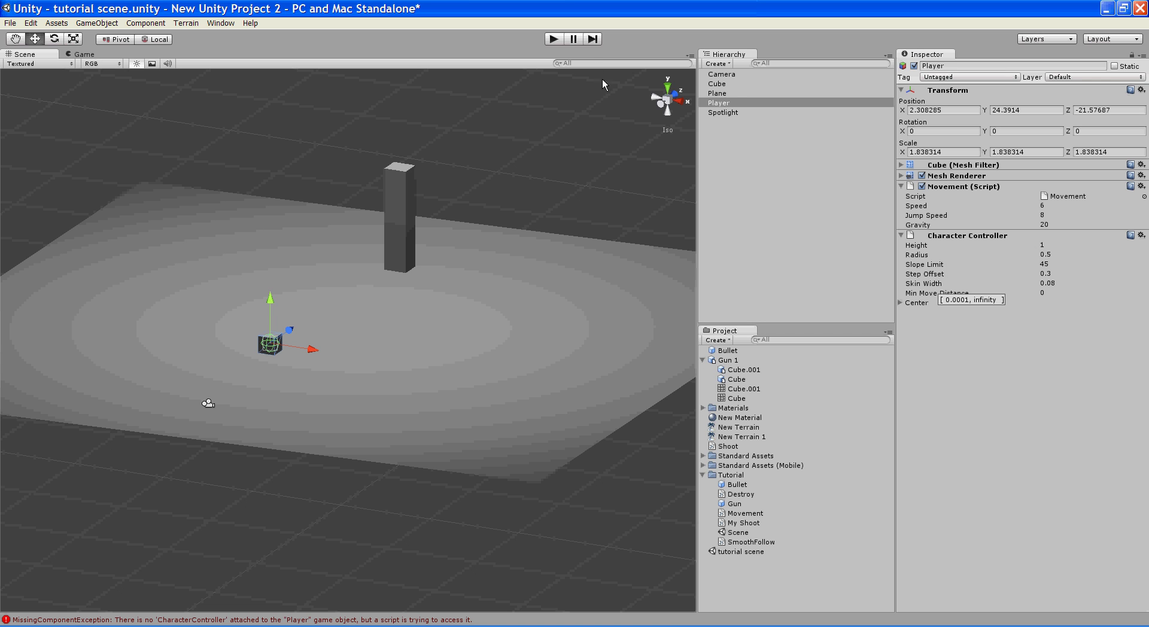
# Step: Run the game, steer the Player right, forward and left to test its movement, and stop the game
pyautogui.click(554, 39)
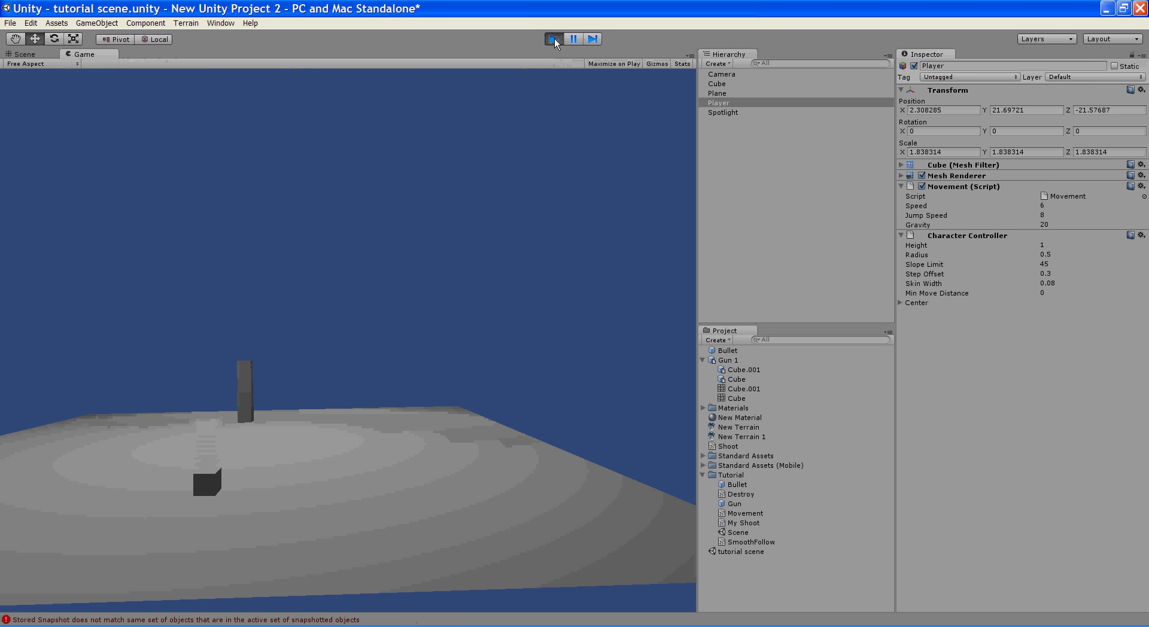
pyautogui.press('Right')
pyautogui.press('Right')
pyautogui.press('Up')
pyautogui.press('Left')
pyautogui.click(554, 39)
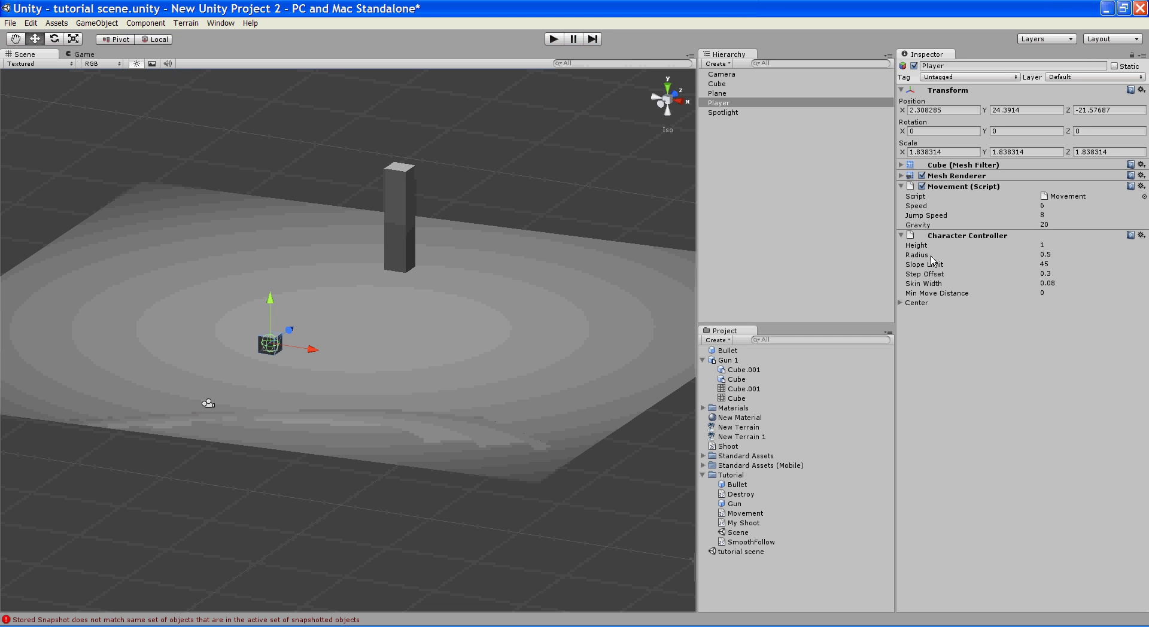
# Step: Set the Player's controller height to about 1.25, radius to about 0.42, movement speed to about 31.57 and jump speed to about 19.03
pyautogui.moveTo(1042, 245)
pyautogui.mouseDown()
pyautogui.moveTo(1051, 237)
pyautogui.moveTo(1028, 261)
pyautogui.mouseUp()
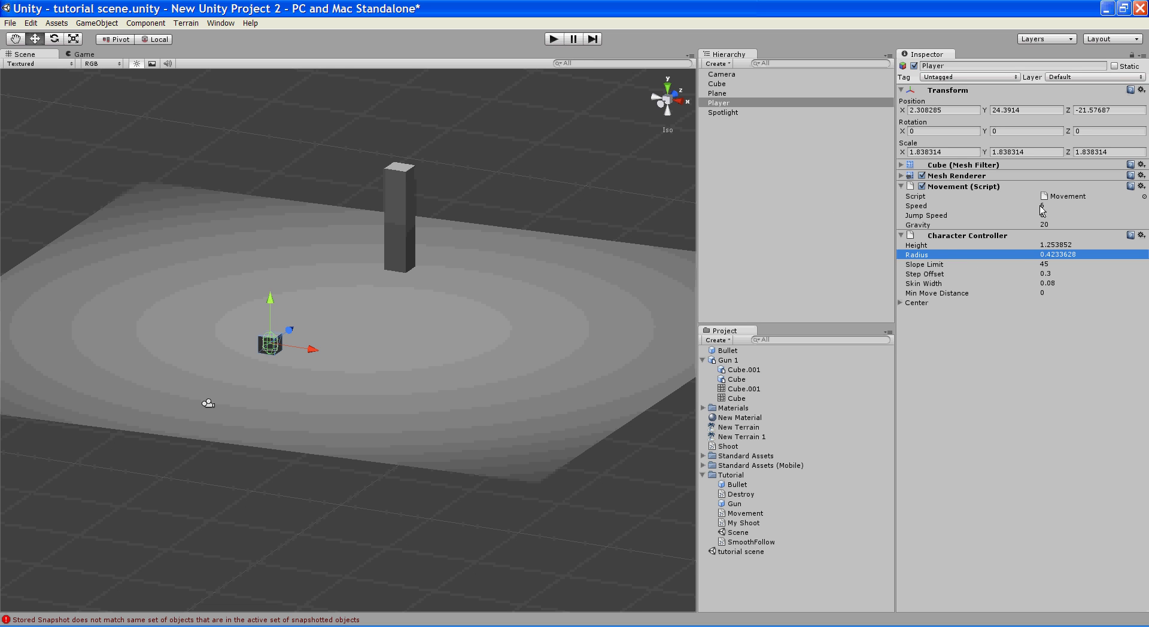
pyautogui.moveTo(1035, 205); pyautogui.dragTo(1145, 205)
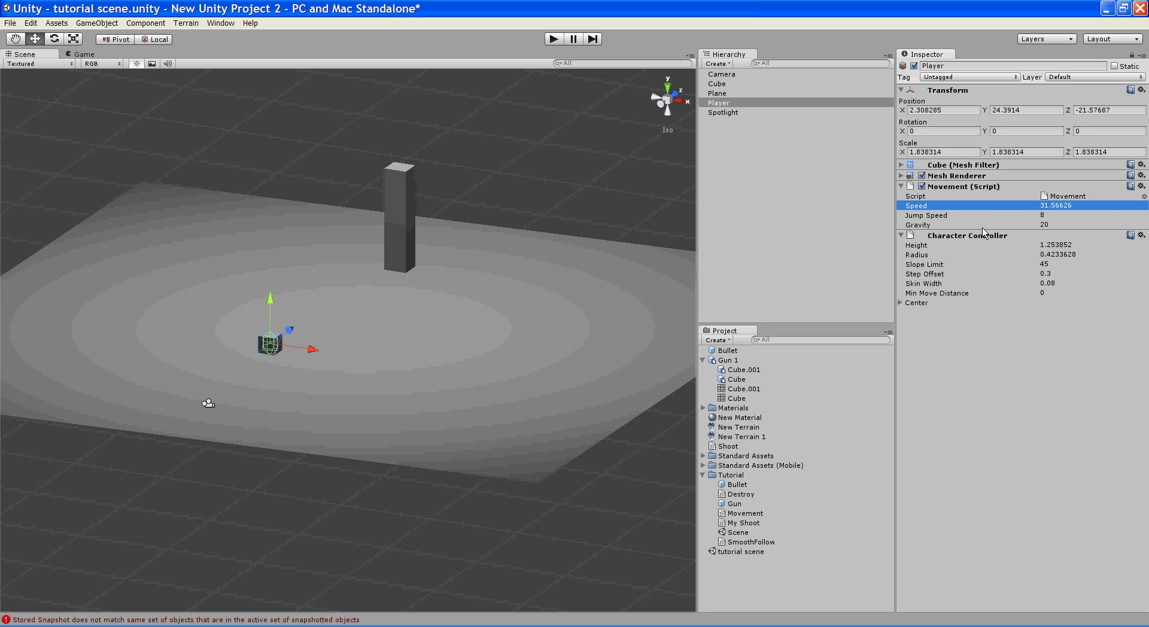
pyautogui.moveTo(1017, 216); pyautogui.dragTo(1105, 209)
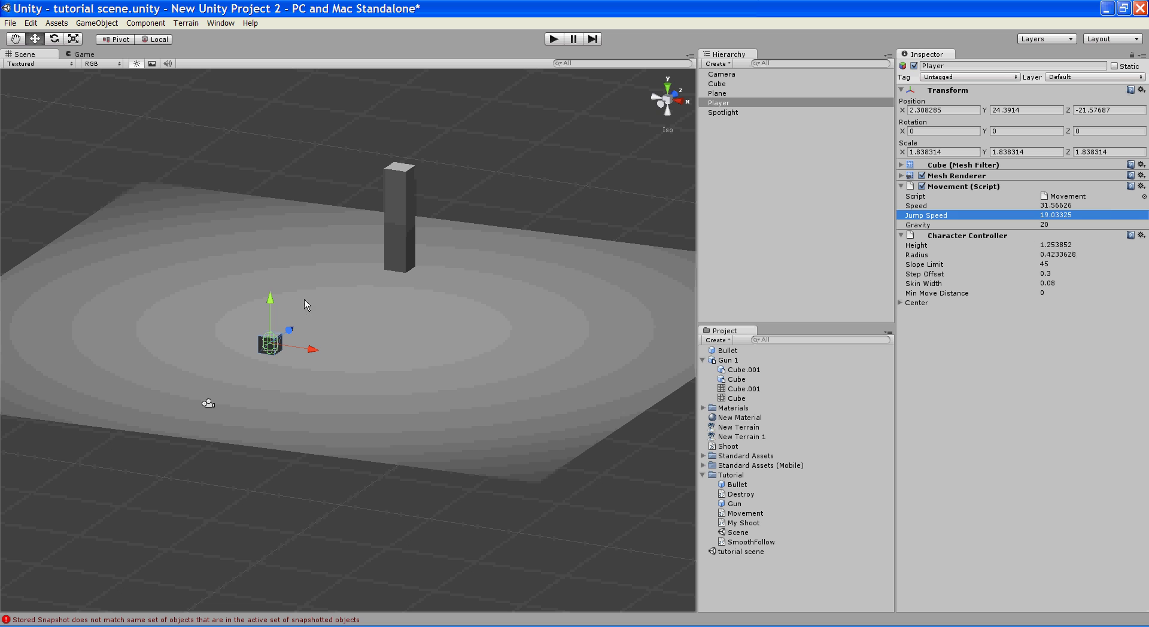
# Step: Replace the Player's Mesh Renderer material with the FlameD material
pyautogui.click(284, 340)
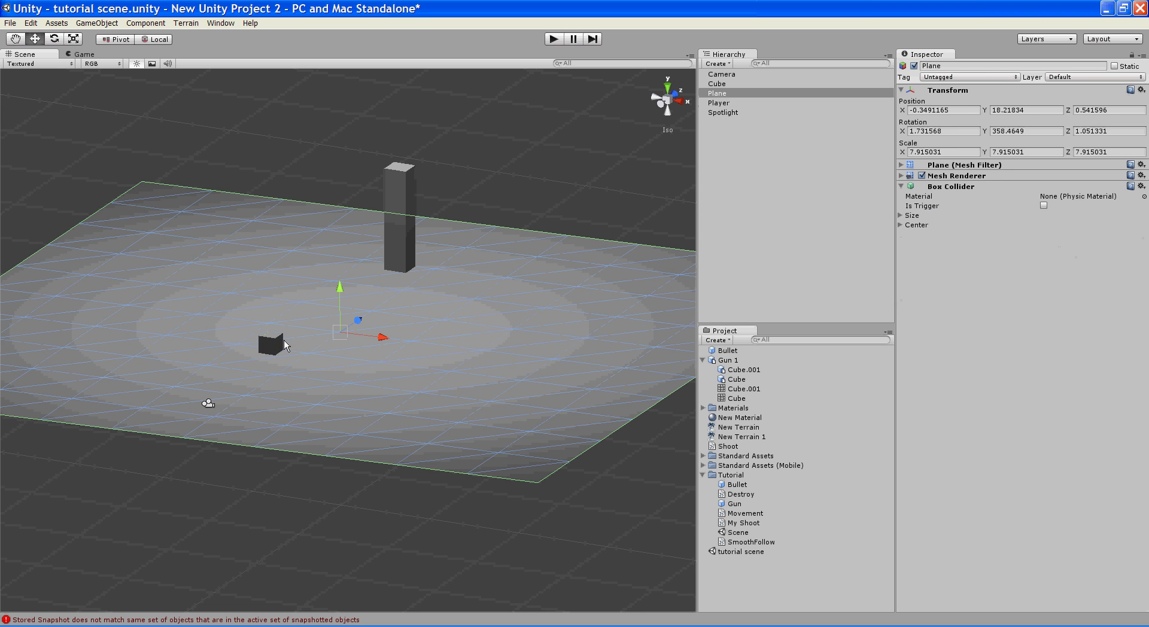
pyautogui.click(278, 347)
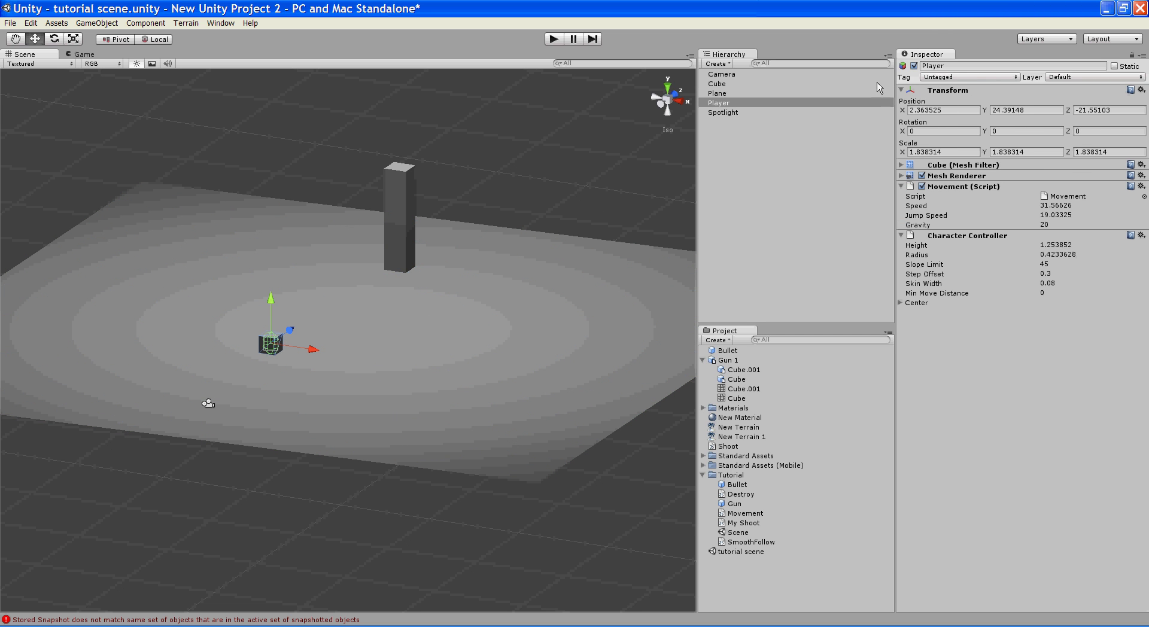
pyautogui.click(901, 176)
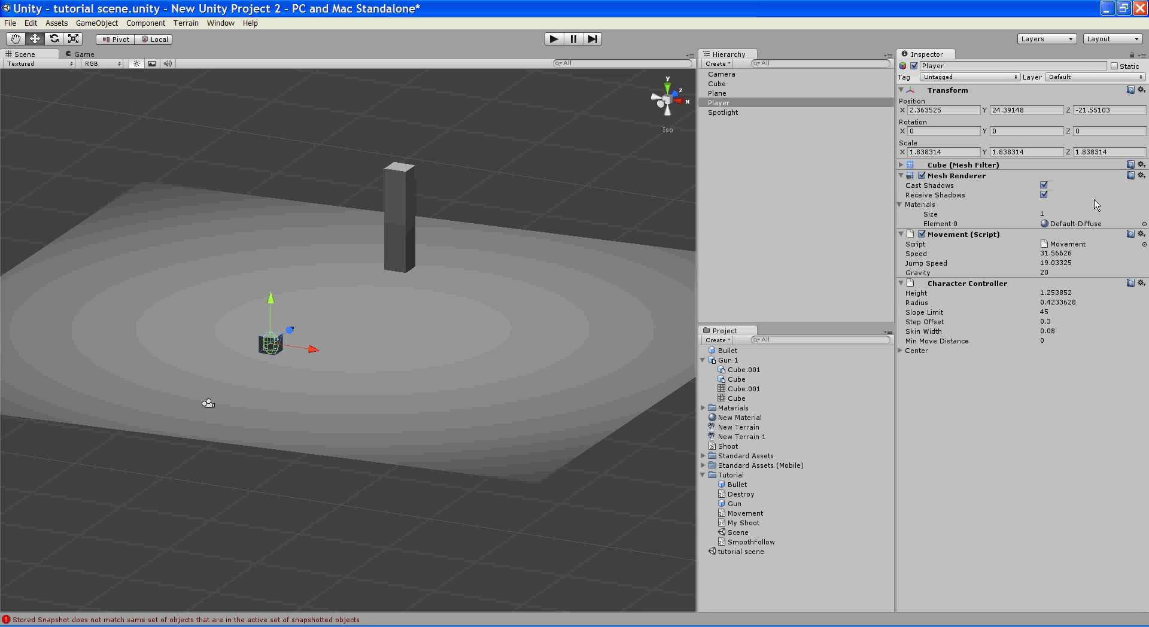
pyautogui.click(1093, 225)
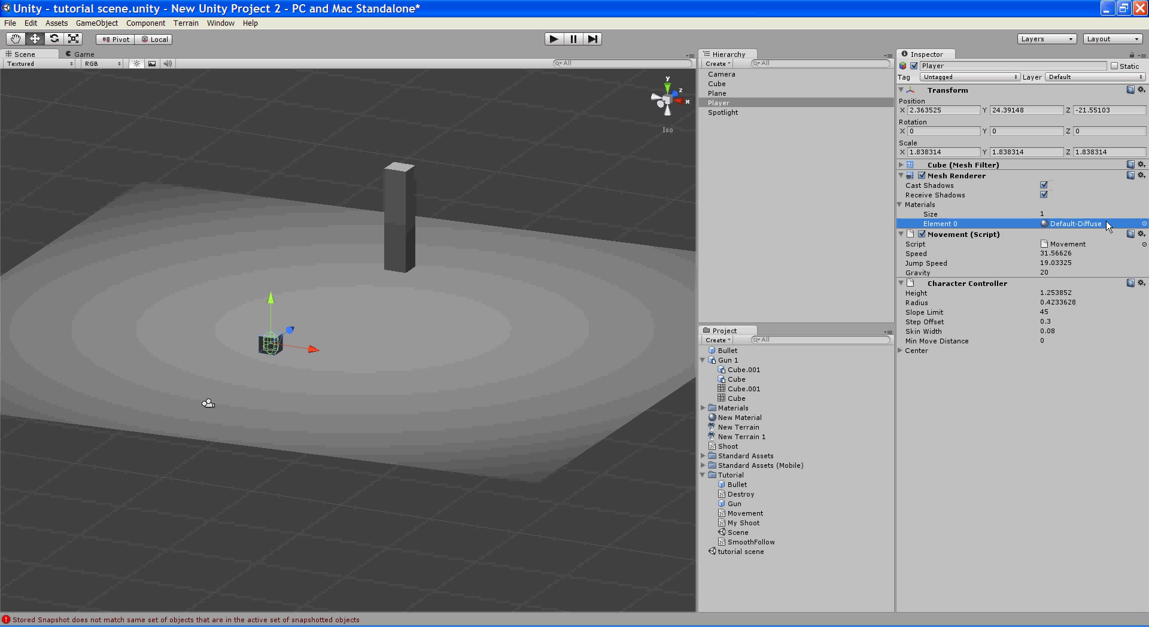
pyautogui.click(1143, 224)
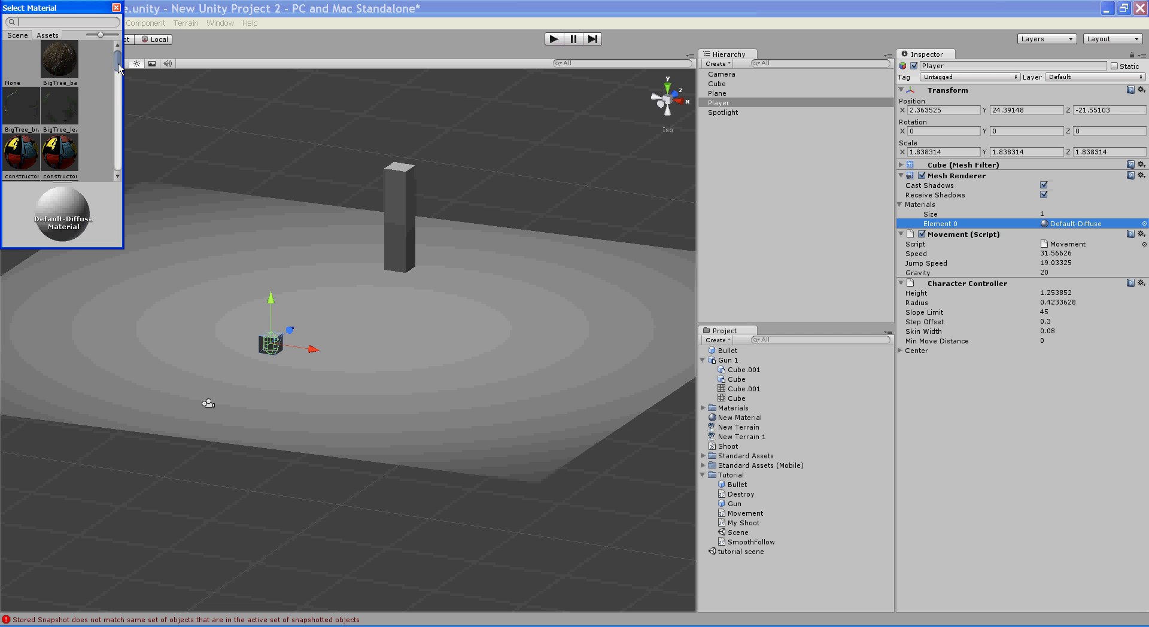
pyautogui.moveTo(118, 67); pyautogui.dragTo(115, 88)
pyautogui.click(22, 142)
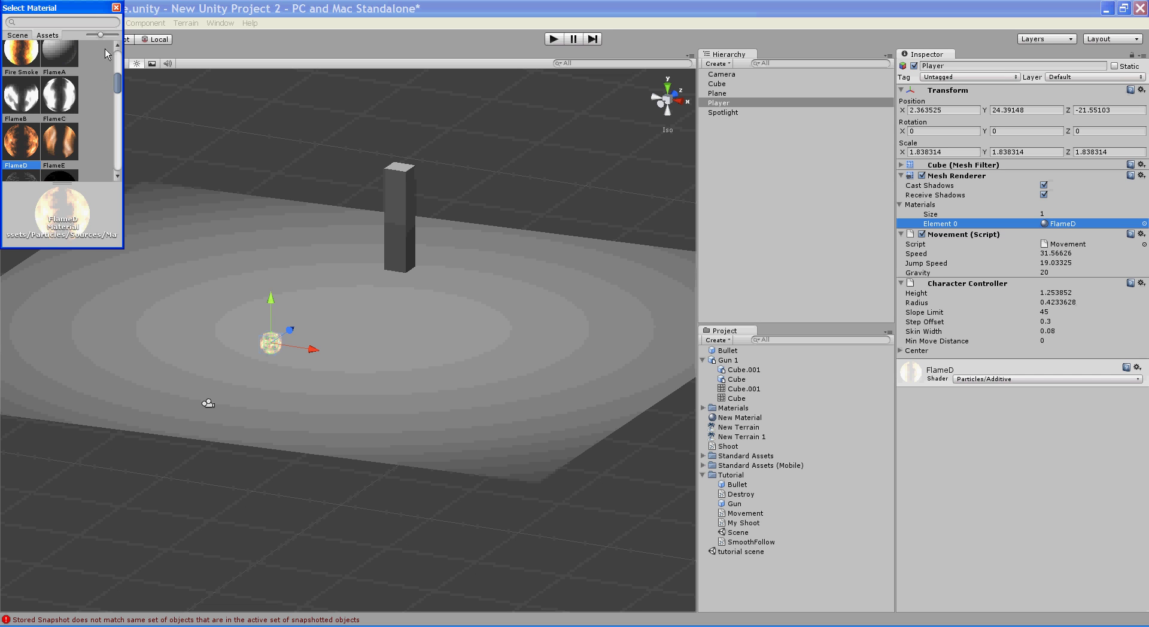
pyautogui.click(116, 8)
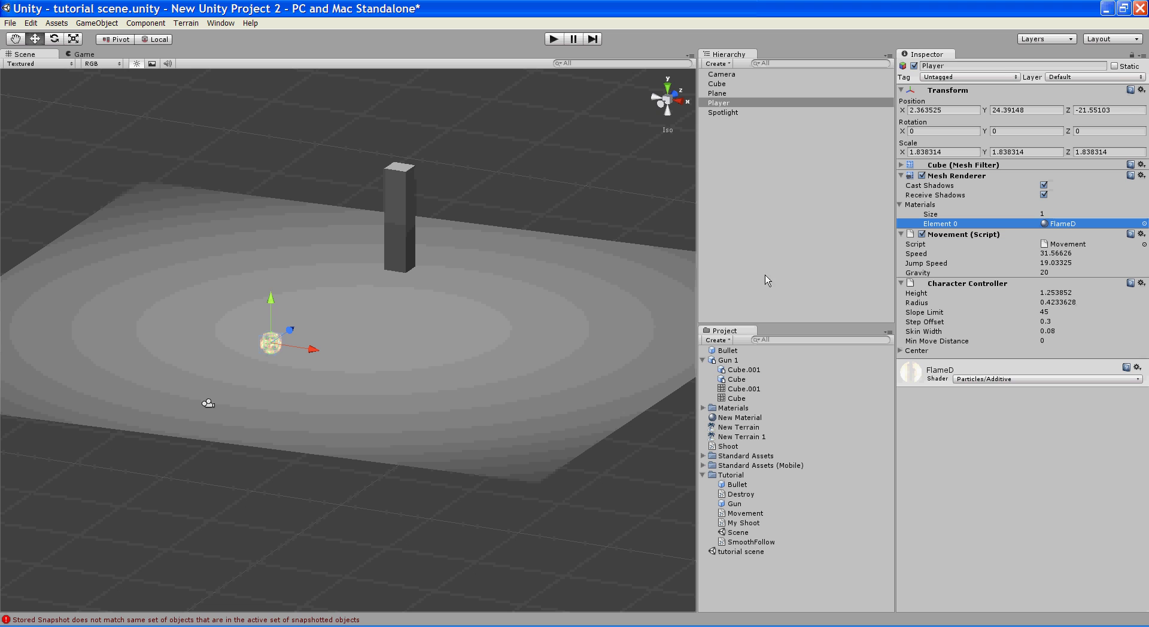
# Step: Test the flame-textured Player's faster movement in all directions in a play run, and stop the game
pyautogui.hotkey('ctrl', 'p')
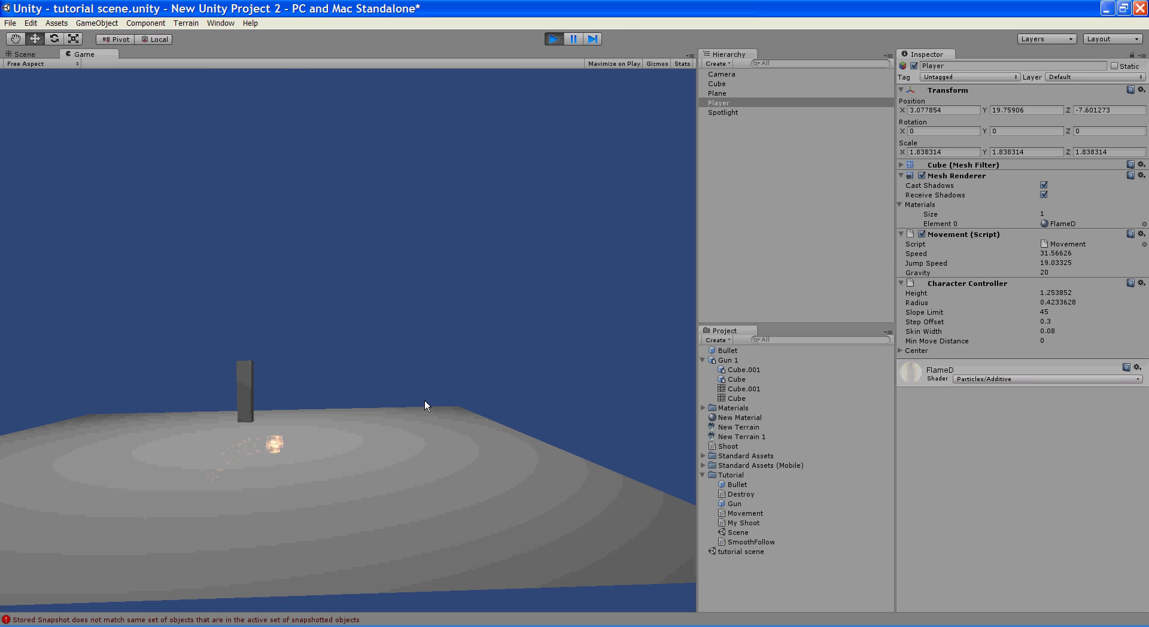
pyautogui.press('Right')
pyautogui.press('Left')
pyautogui.press('Right')
pyautogui.press('Up')
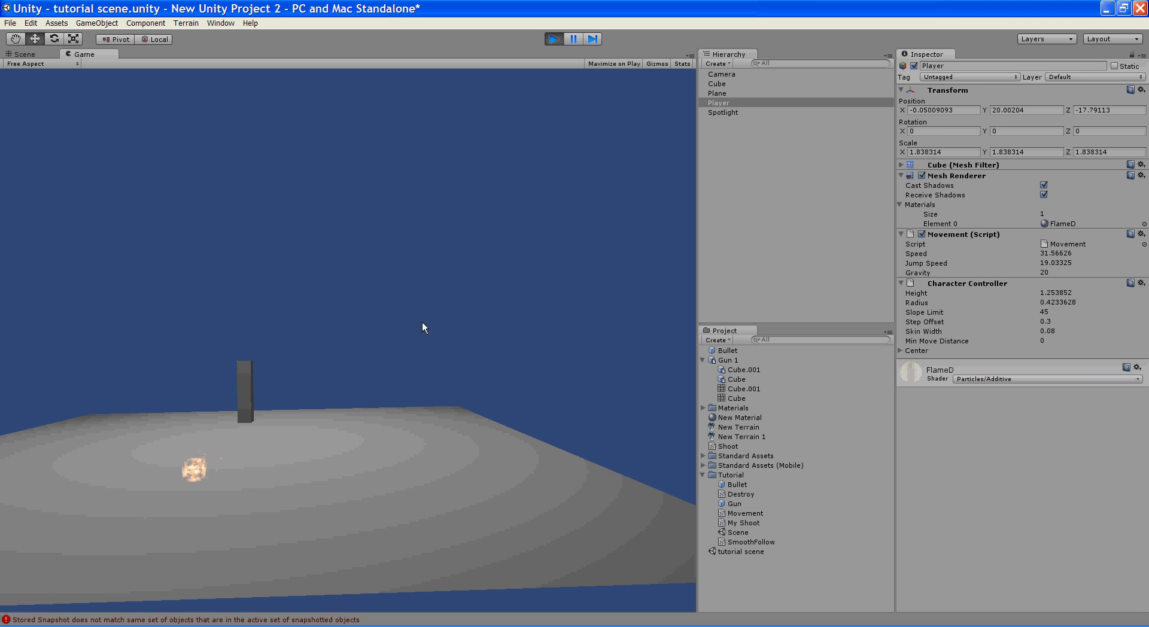
pyautogui.click(546, 34)
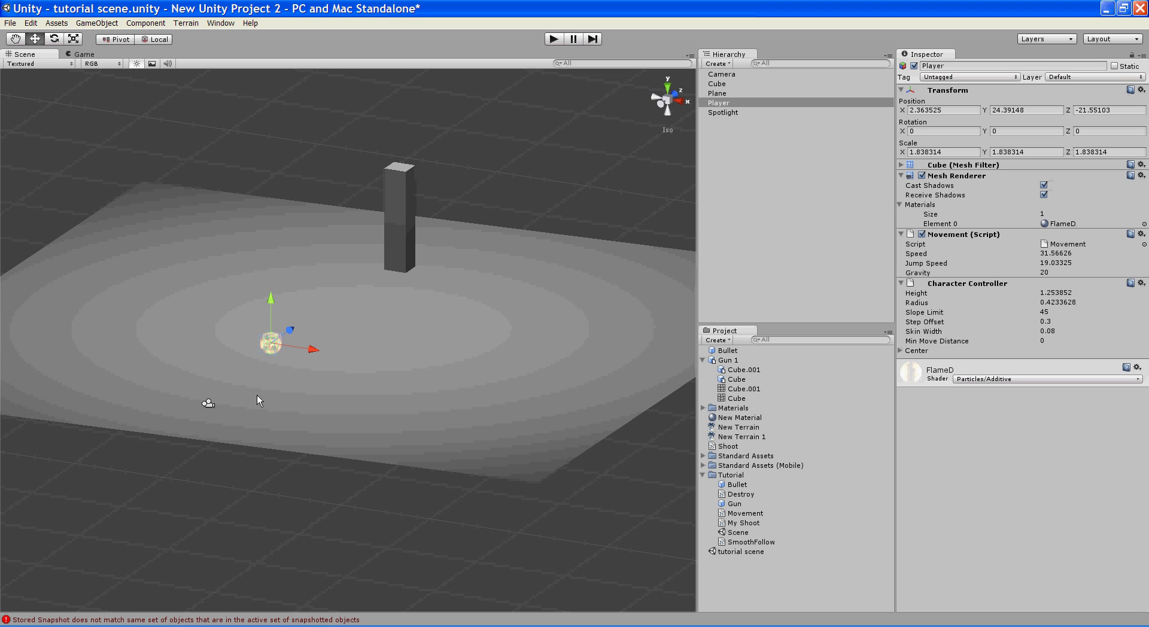
# Step: Attach the SmoothFollow script from the Tutorial folder to the Camera and test it in a short play run
pyautogui.click(207, 405)
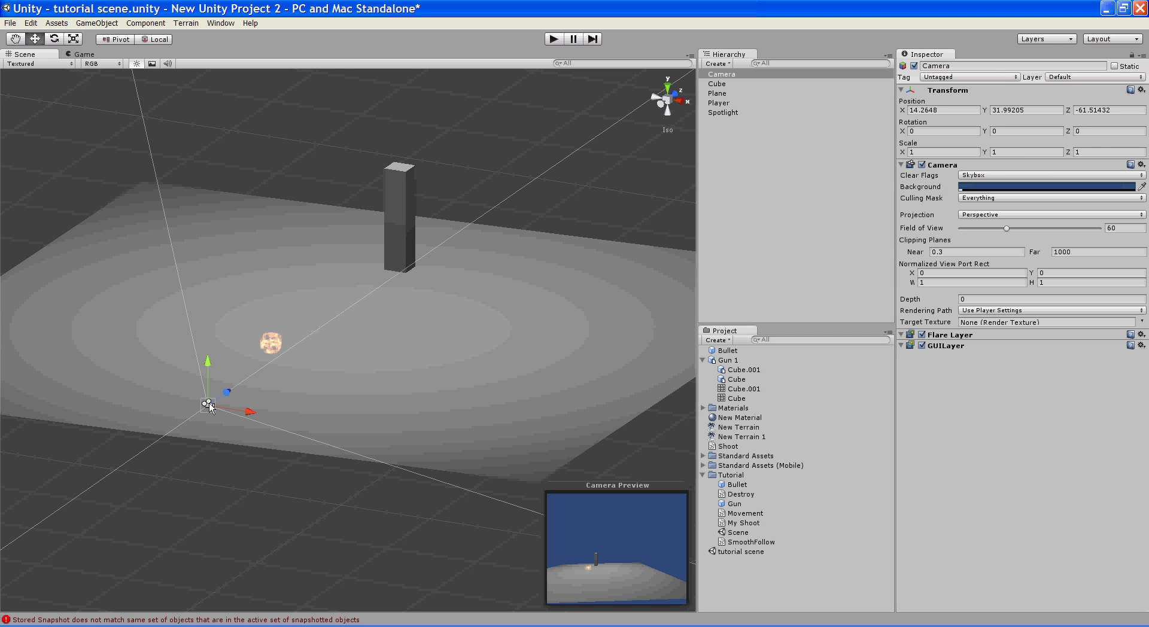
pyautogui.click(756, 542)
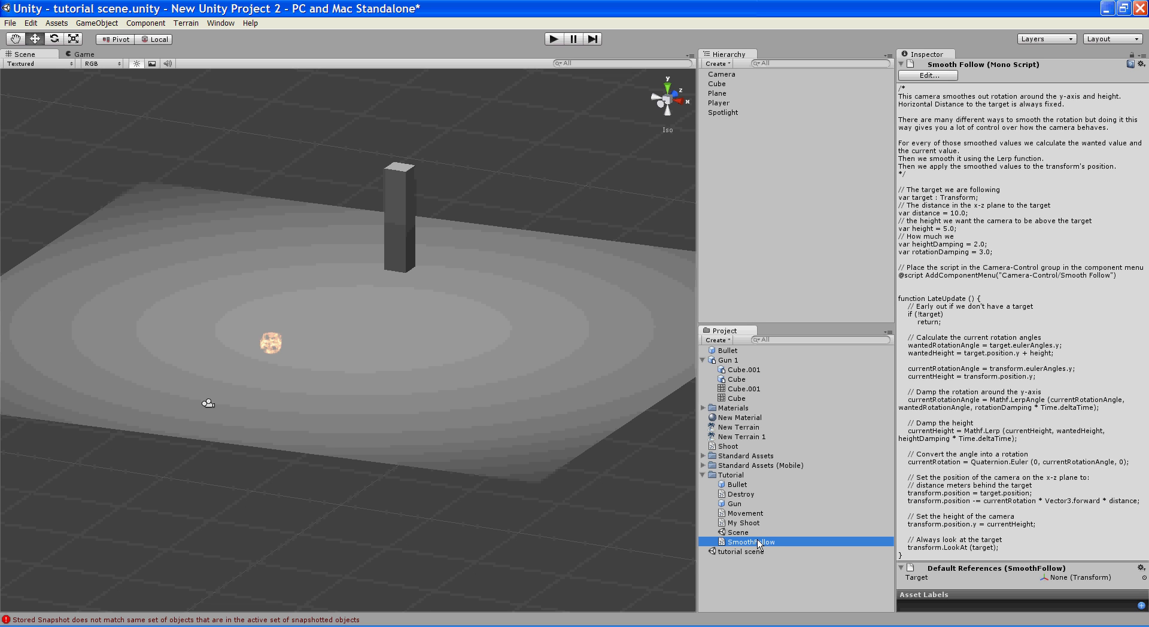
pyautogui.moveTo(757, 541); pyautogui.dragTo(208, 405)
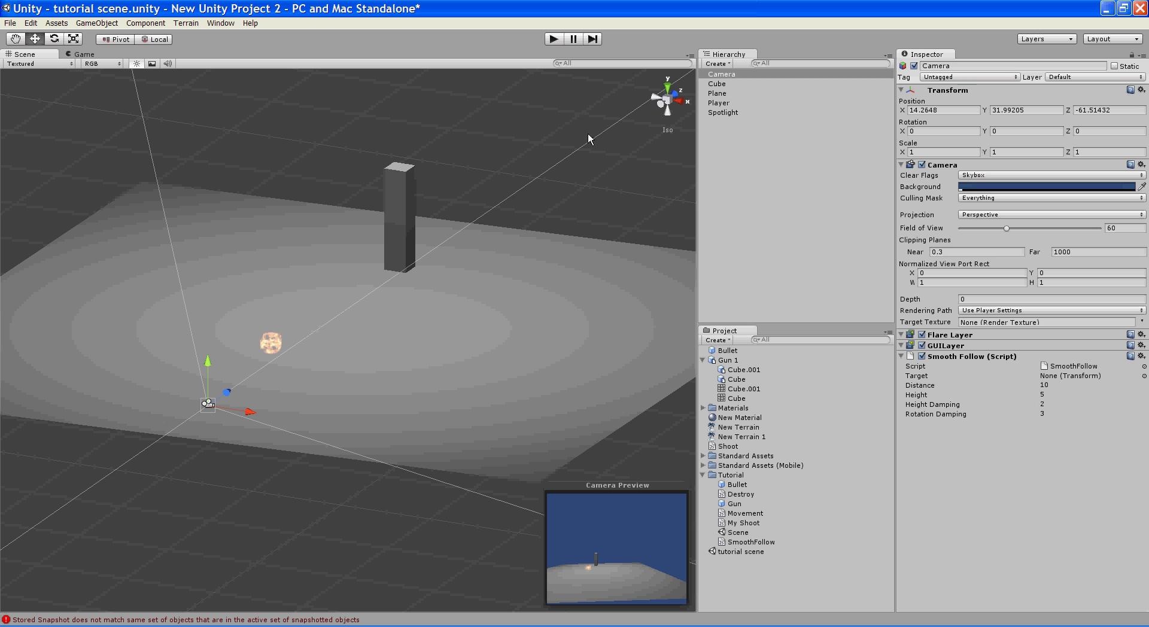
pyautogui.click(553, 38)
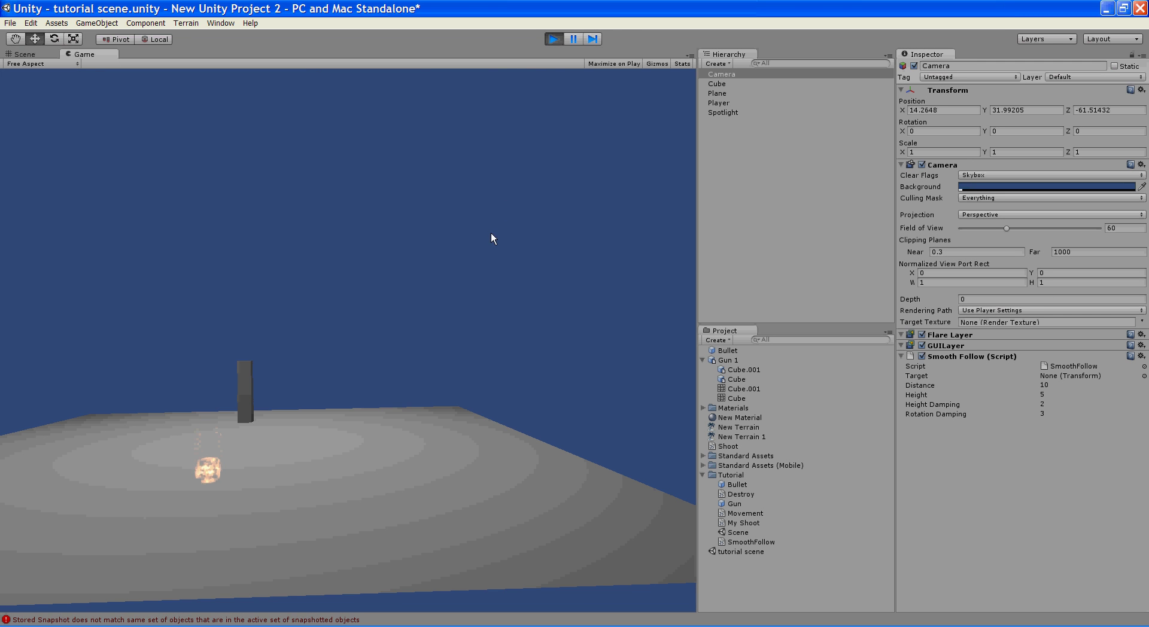
pyautogui.click(553, 41)
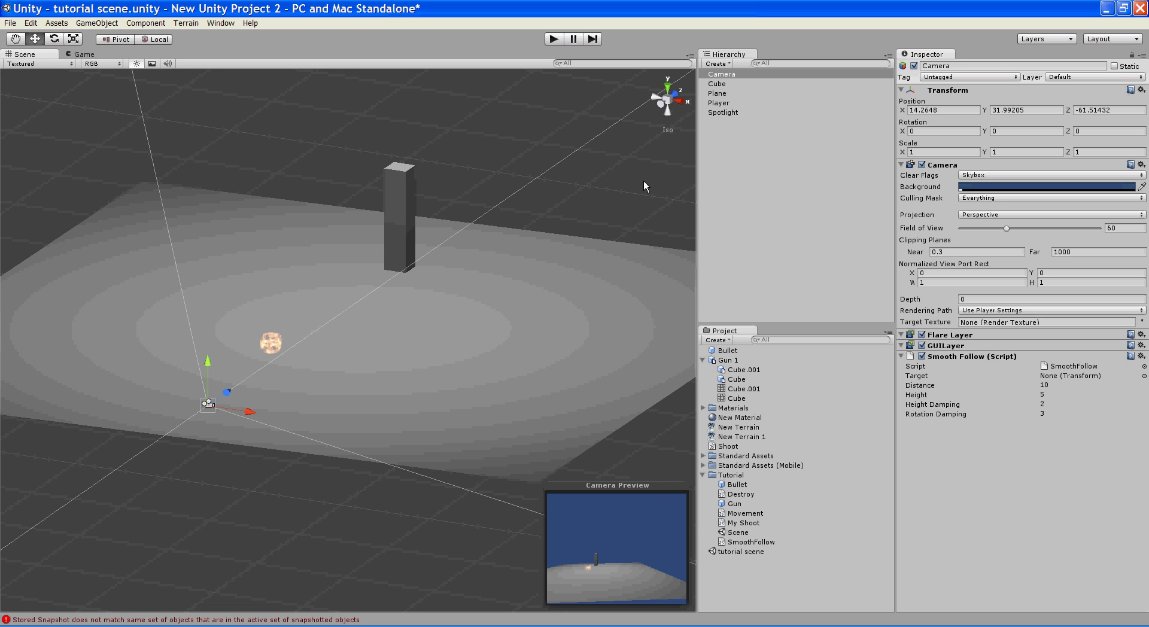
# Step: Assign the Player as the Target of the Camera's Smooth Follow script
pyautogui.click(720, 103)
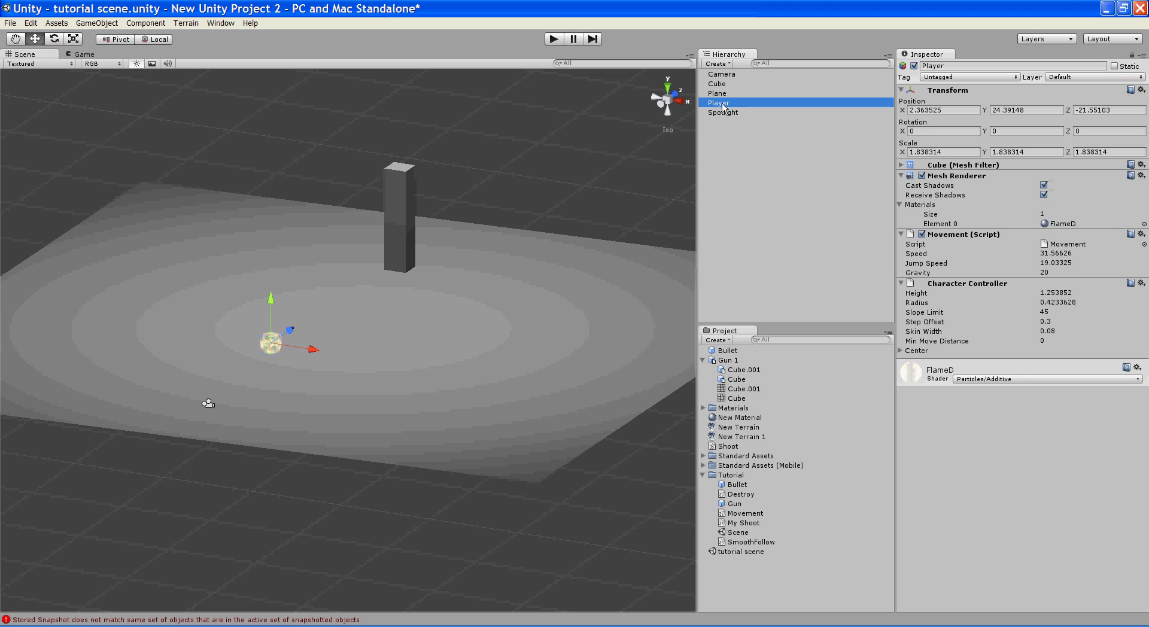
pyautogui.click(211, 404)
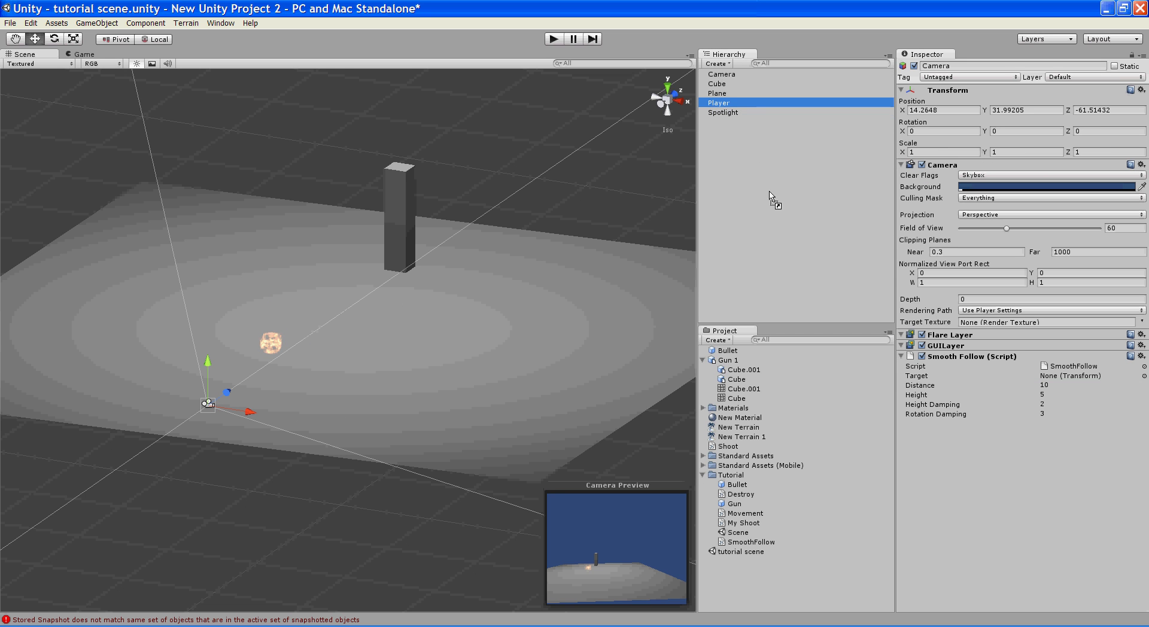
pyautogui.moveTo(769, 198); pyautogui.dragTo(1063, 380)
# Step: Test the following Camera in a play run, try a follow distance of about 12.77 and height of about 10.55, and stop the game
pyautogui.click(553, 39)
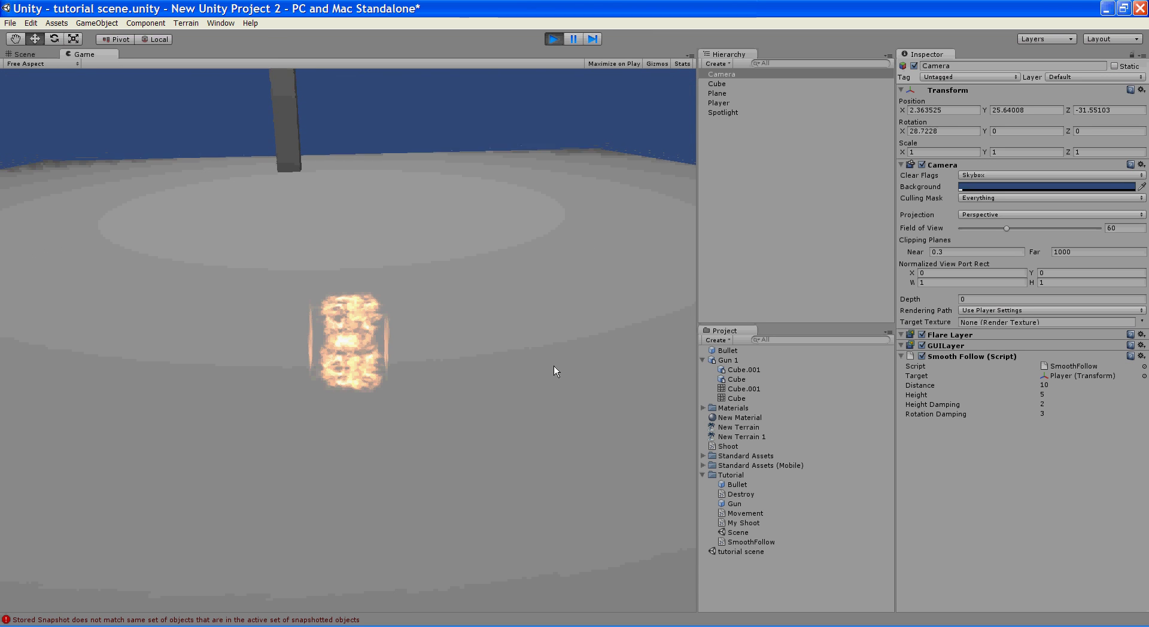
pyautogui.press('Up')
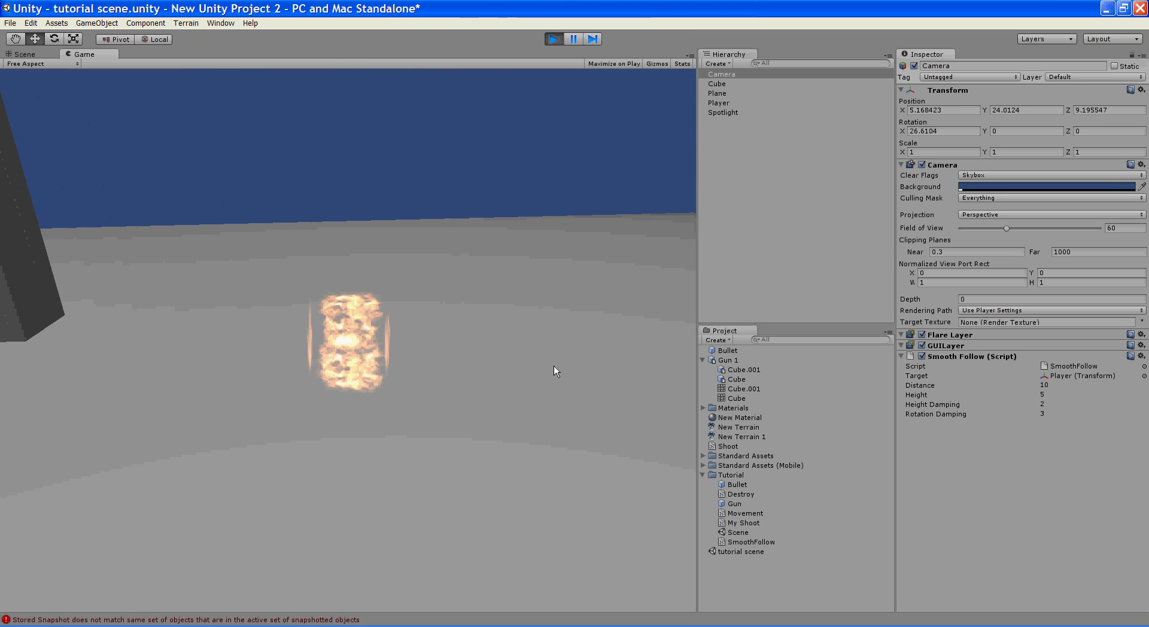
pyautogui.press('Down')
pyautogui.press('Left')
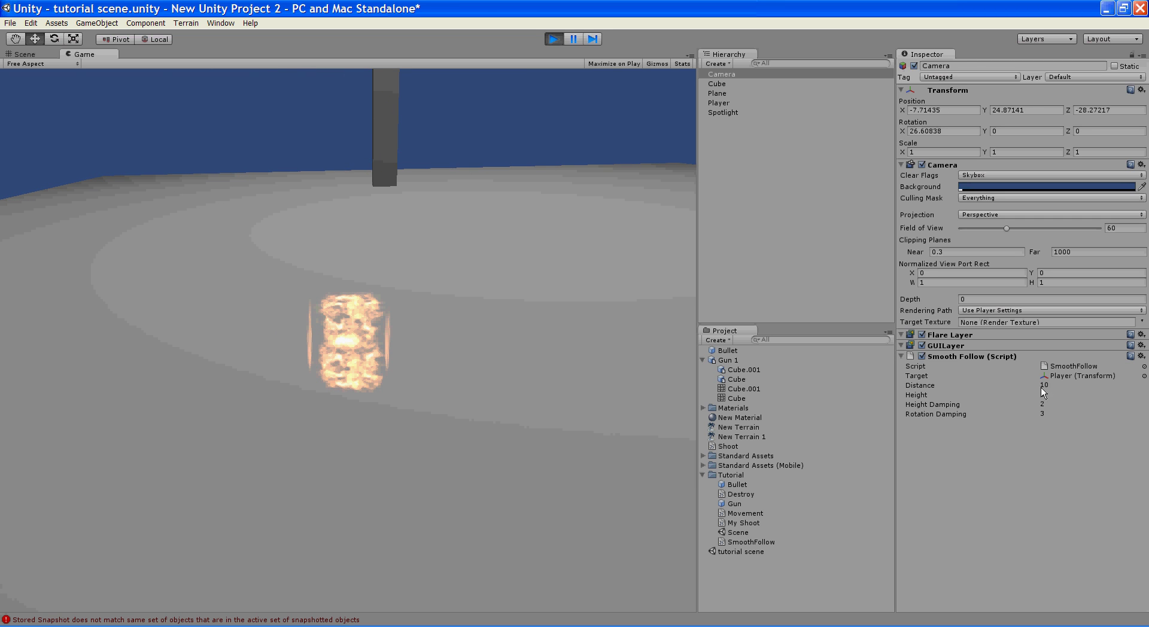
pyautogui.moveTo(1035, 380); pyautogui.dragTo(1095, 379)
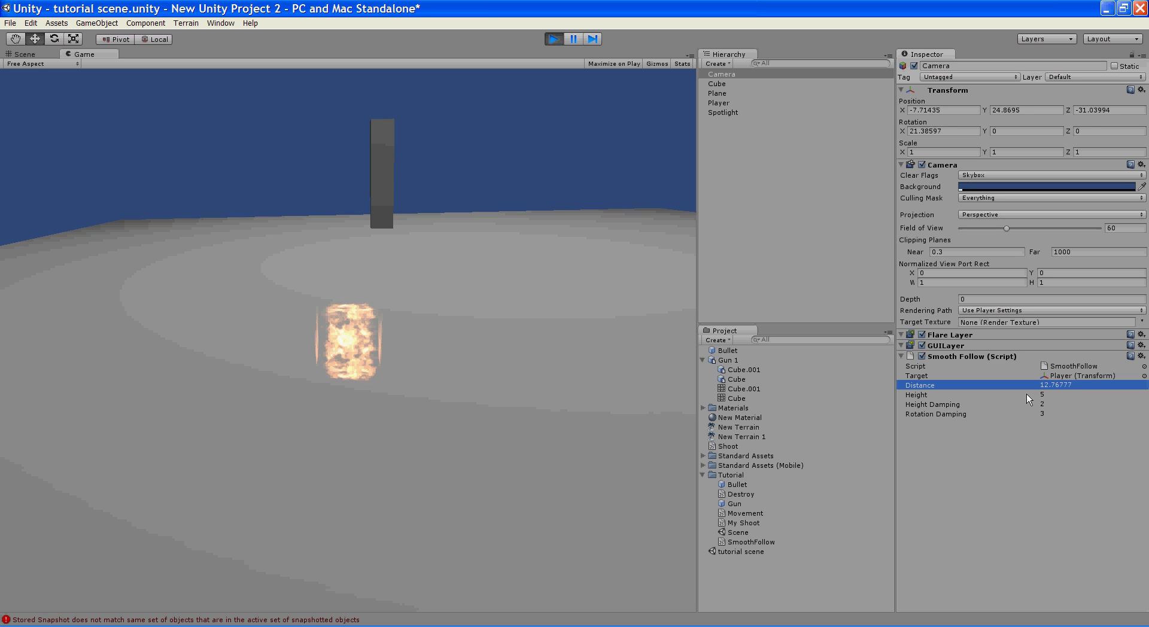
pyautogui.moveTo(1027, 394); pyautogui.dragTo(1061, 392)
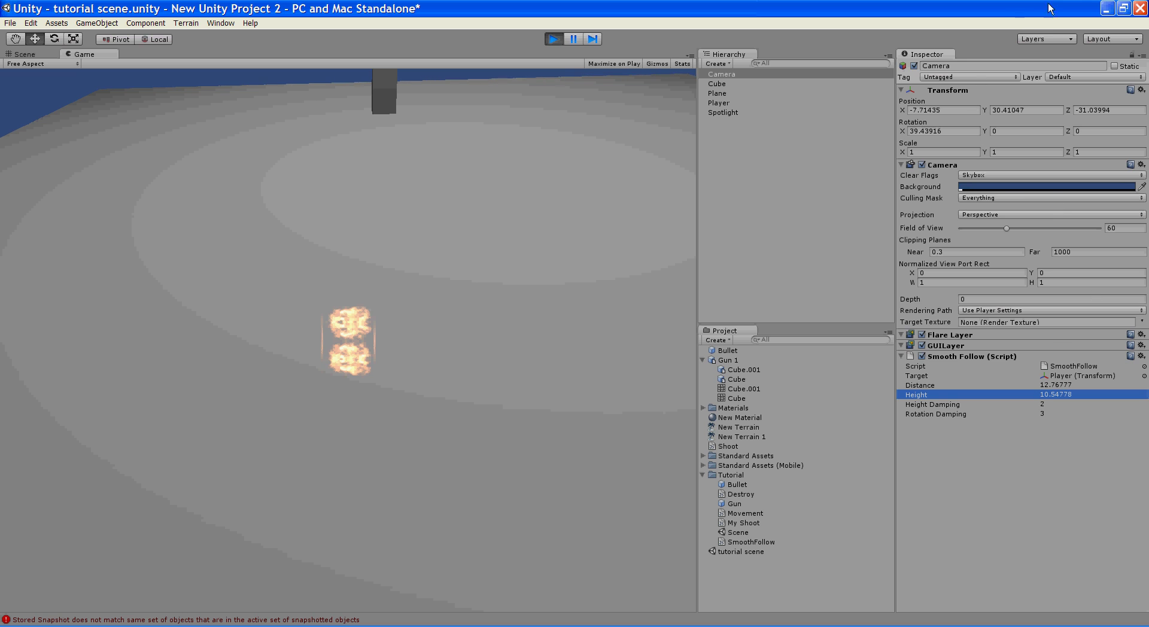
pyautogui.click(553, 39)
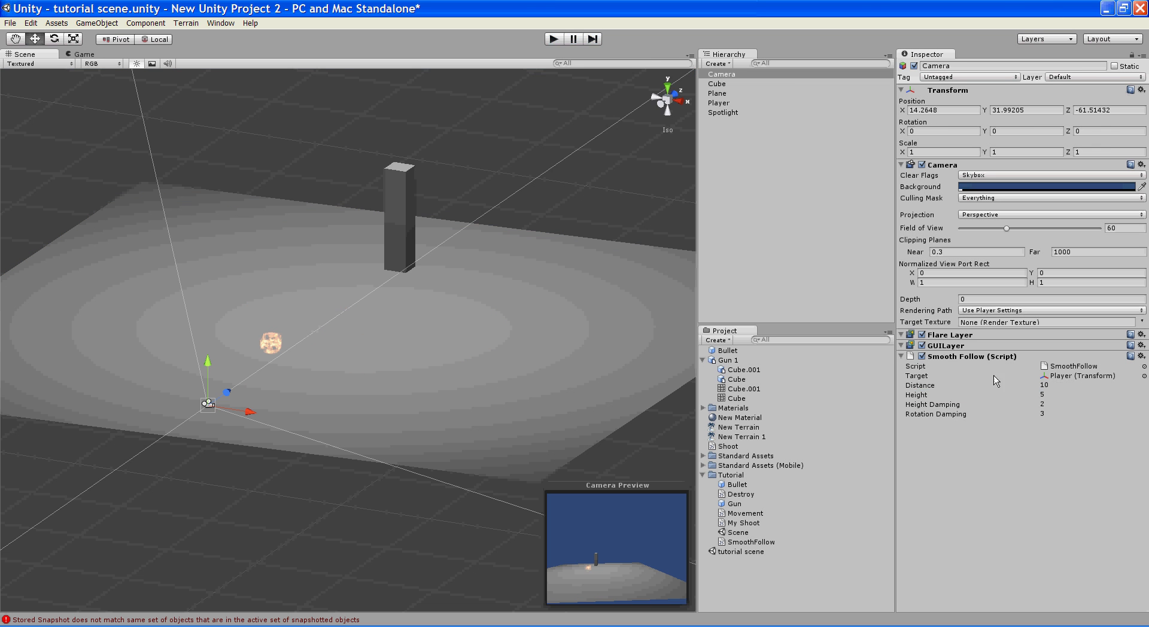
# Step: Set the Camera's Smooth Follow distance to about 15.14 and height to about 9.51
pyautogui.moveTo(1034, 389)
pyautogui.mouseDown()
pyautogui.moveTo(1062, 383)
pyautogui.moveTo(1051, 386)
pyautogui.mouseUp()
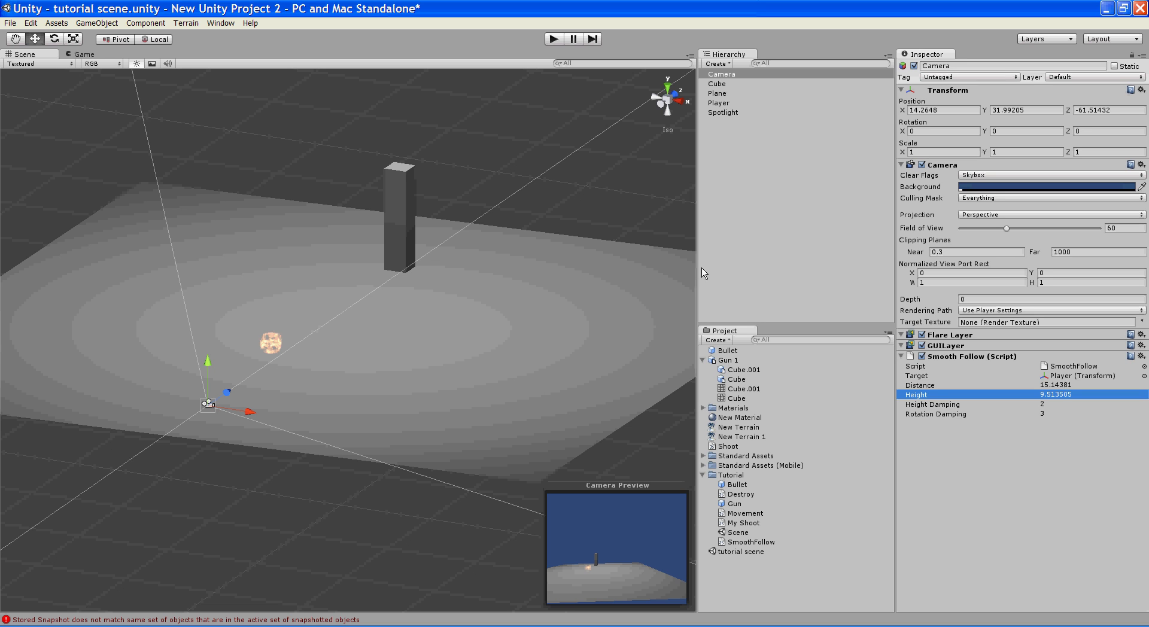
# Step: Place the Gun prefab from the Tutorial folder beside the Player, at about X -3.55, Y 19.59, Z -6.44
pyautogui.click(736, 504)
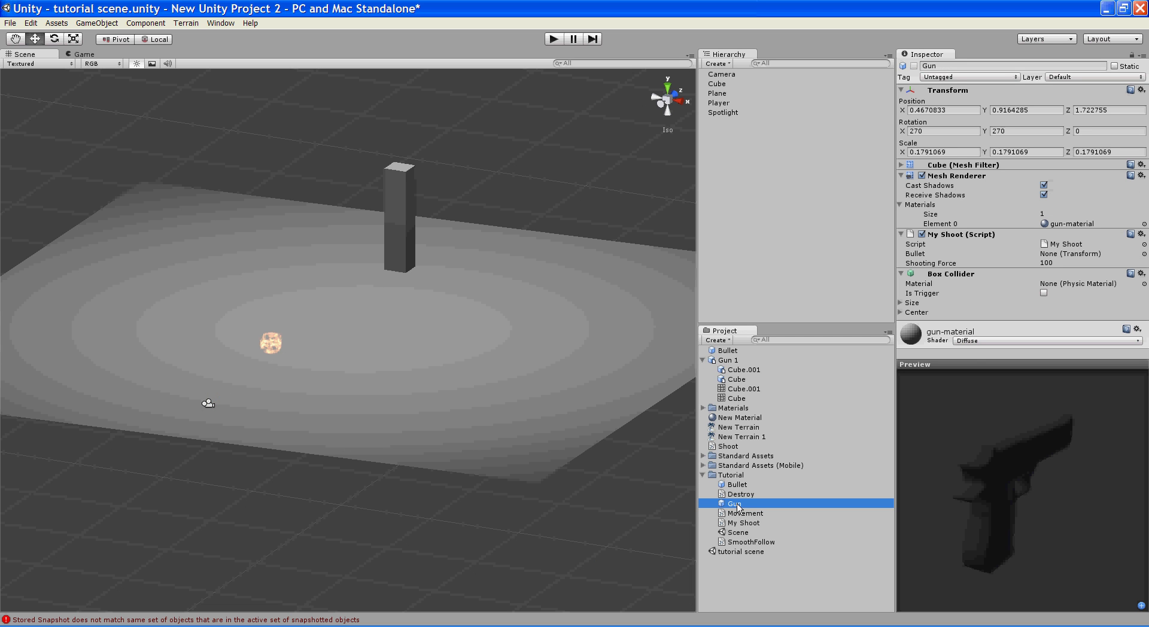
pyautogui.moveTo(735, 504); pyautogui.dragTo(333, 322)
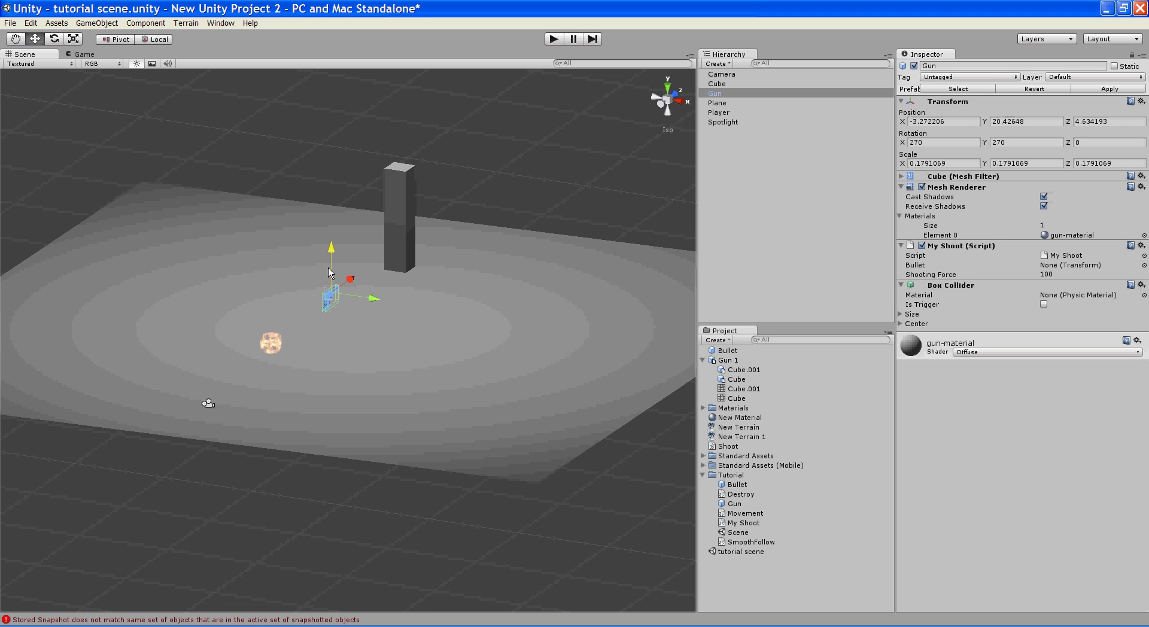
pyautogui.moveTo(350, 281); pyautogui.dragTo(310, 324)
pyautogui.moveTo(285, 287)
pyautogui.mouseDown()
pyautogui.moveTo(288, 312)
pyautogui.moveTo(282, 299)
pyautogui.mouseUp()
pyautogui.moveTo(318, 335); pyautogui.dragTo(320, 336)
pyautogui.click(57, 23)
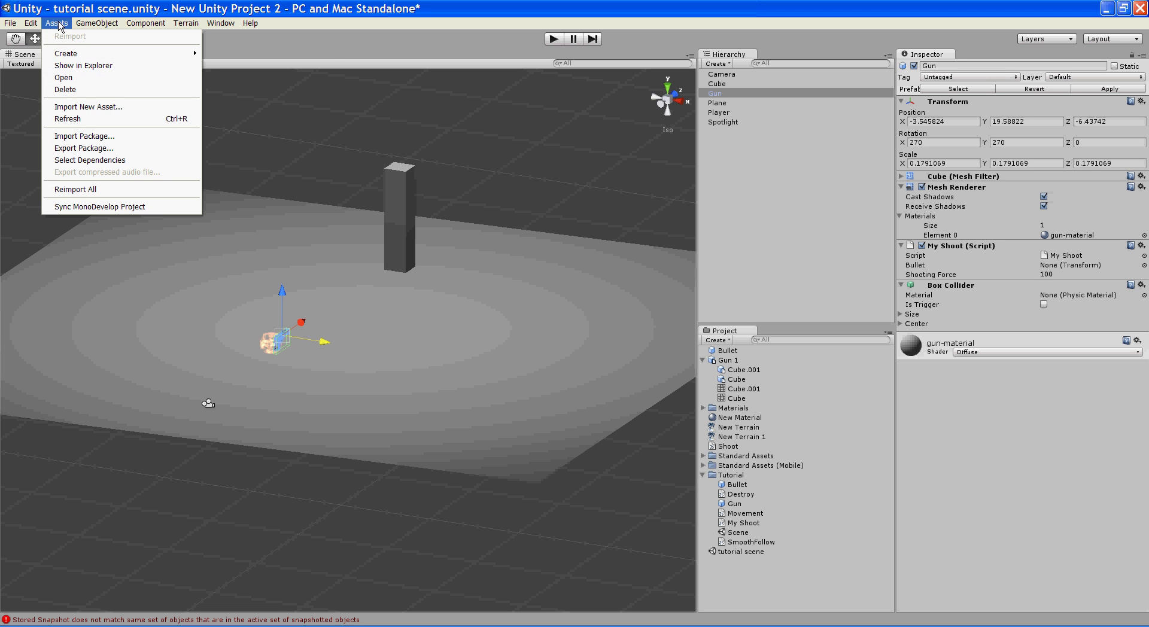
pyautogui.click(88, 107)
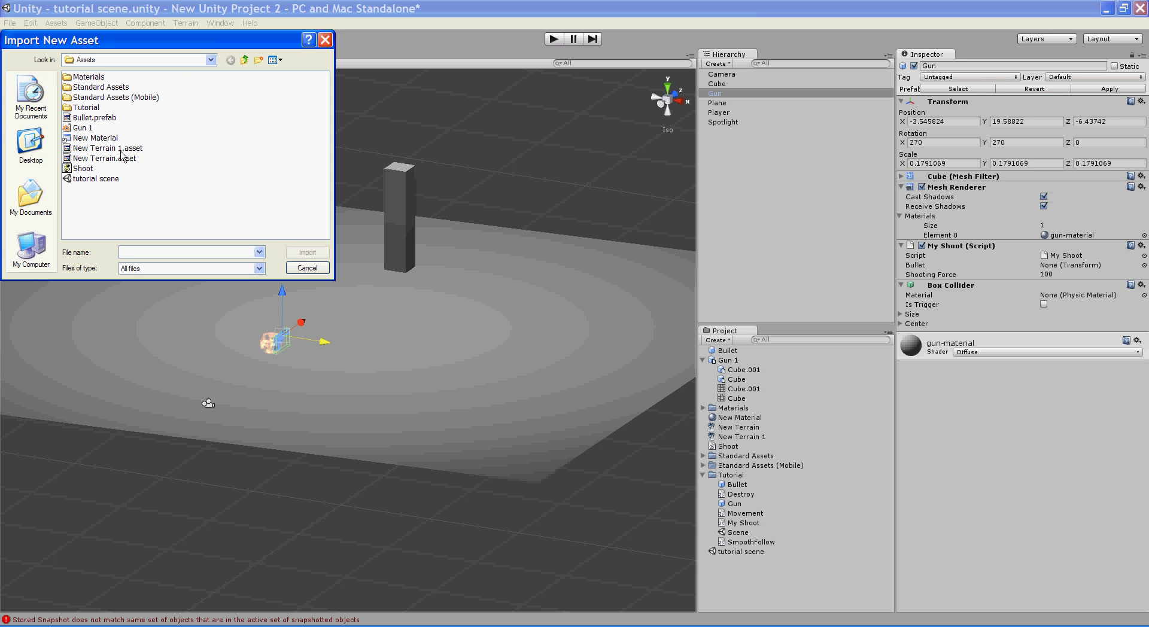
pyautogui.click(85, 129)
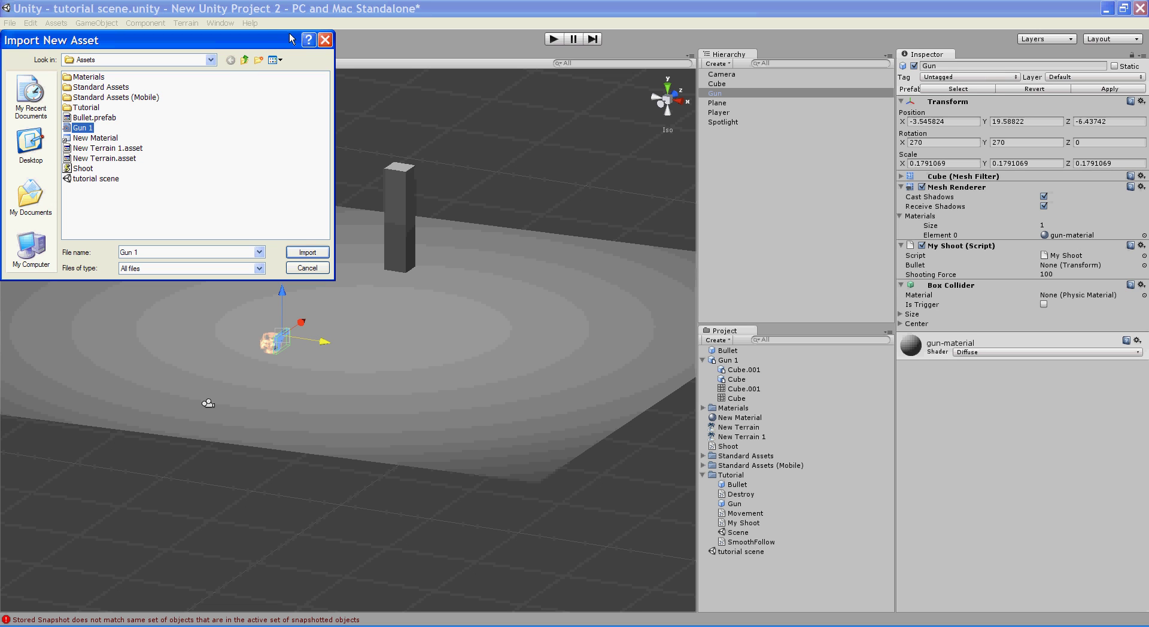
pyautogui.click(325, 41)
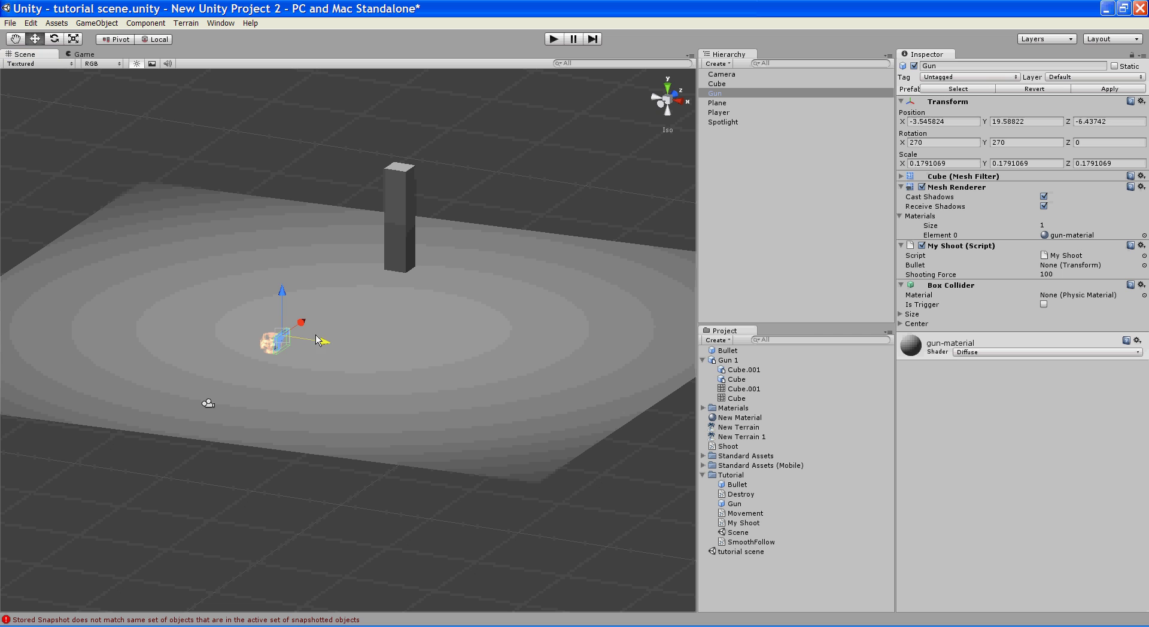
# Step: Fine-tune the Gun's position against the Player's side to about X -3.24, Z -6.66
pyautogui.moveTo(324, 341); pyautogui.dragTo(323, 338)
pyautogui.scroll(5, 323, 339)
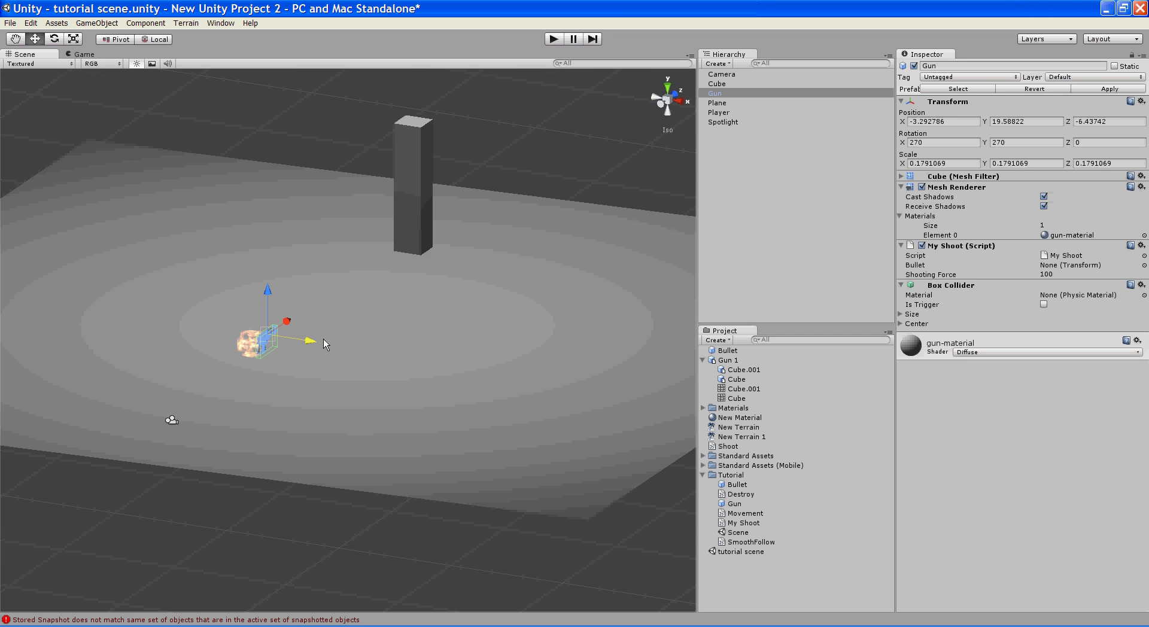
pyautogui.moveTo(185, 330)
pyautogui.mouseDown()
pyautogui.moveTo(167, 331)
pyautogui.moveTo(178, 330)
pyautogui.mouseUp()
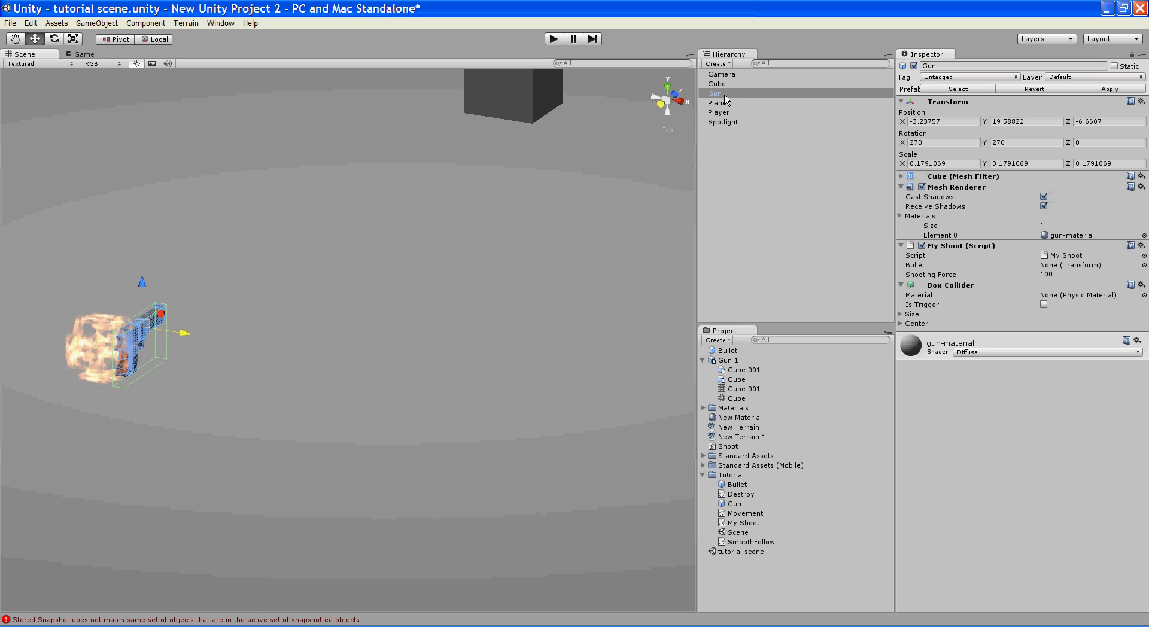
# Step: Make the Gun a child of the Player in the scene hierarchy
pyautogui.moveTo(725, 95); pyautogui.dragTo(733, 108)
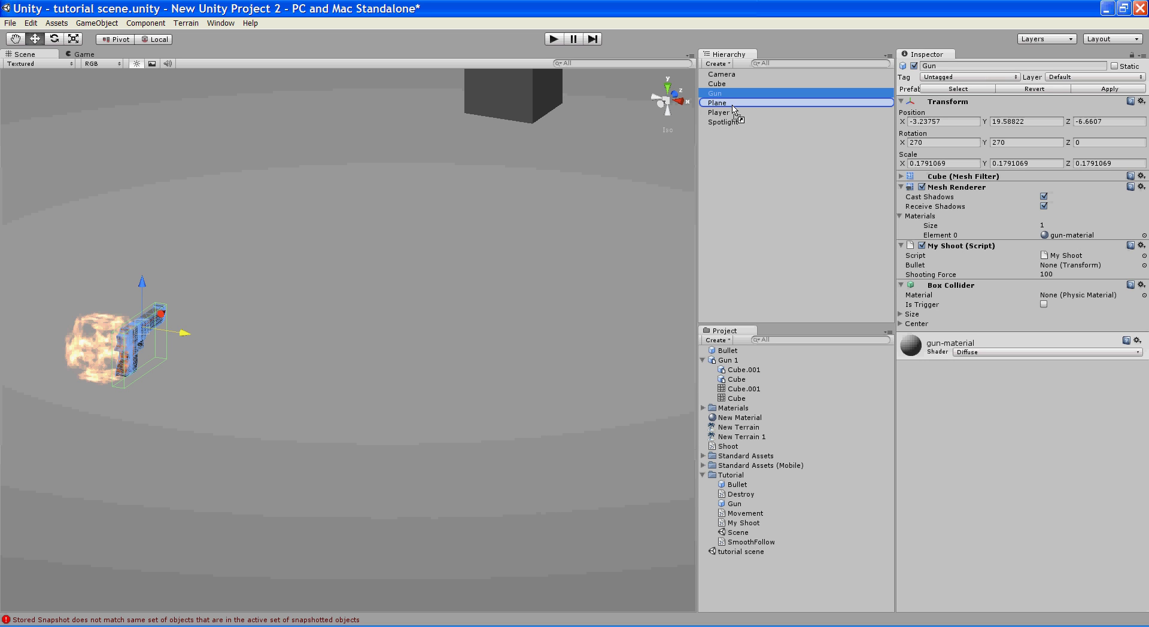
pyautogui.moveTo(733, 109); pyautogui.dragTo(734, 113)
pyautogui.click(704, 102)
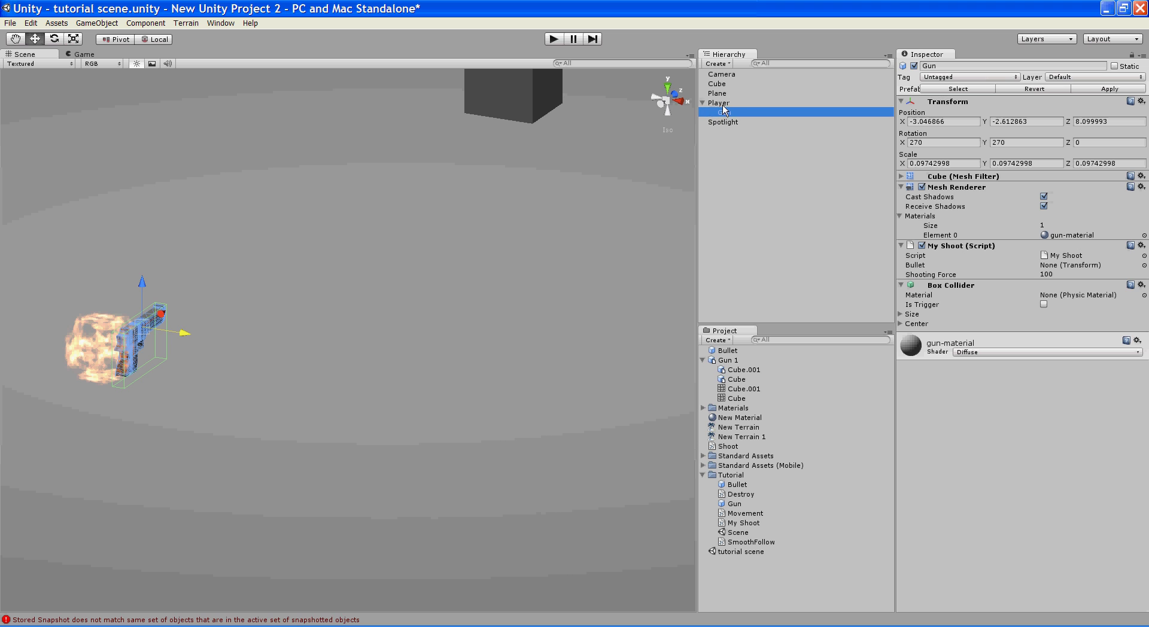
pyautogui.click(722, 104)
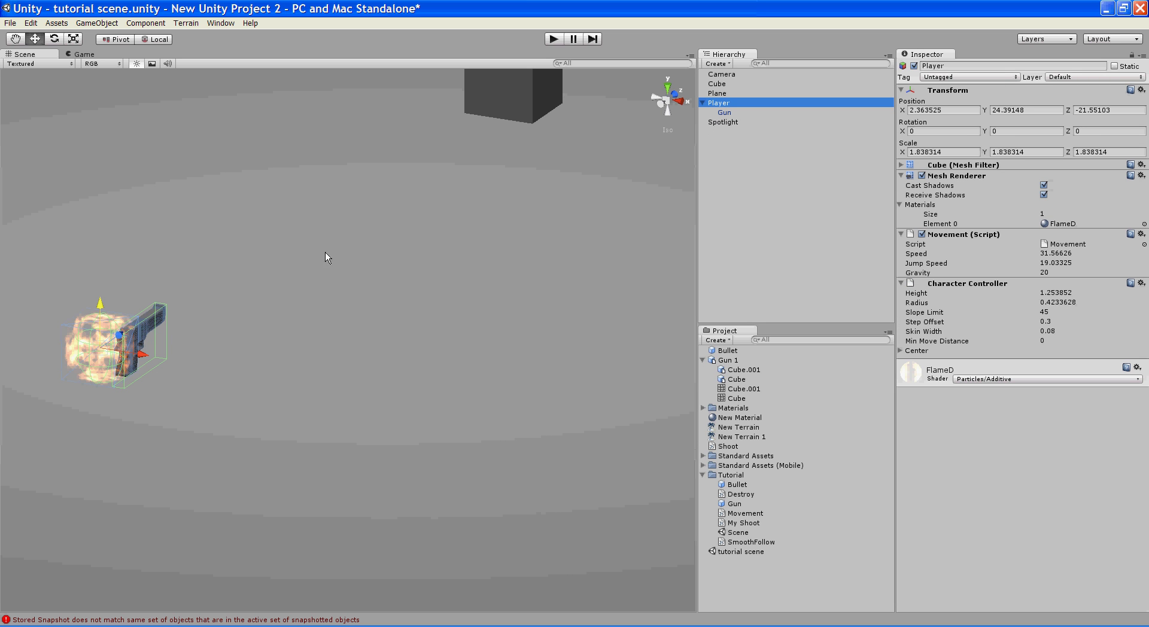
pyautogui.click(724, 113)
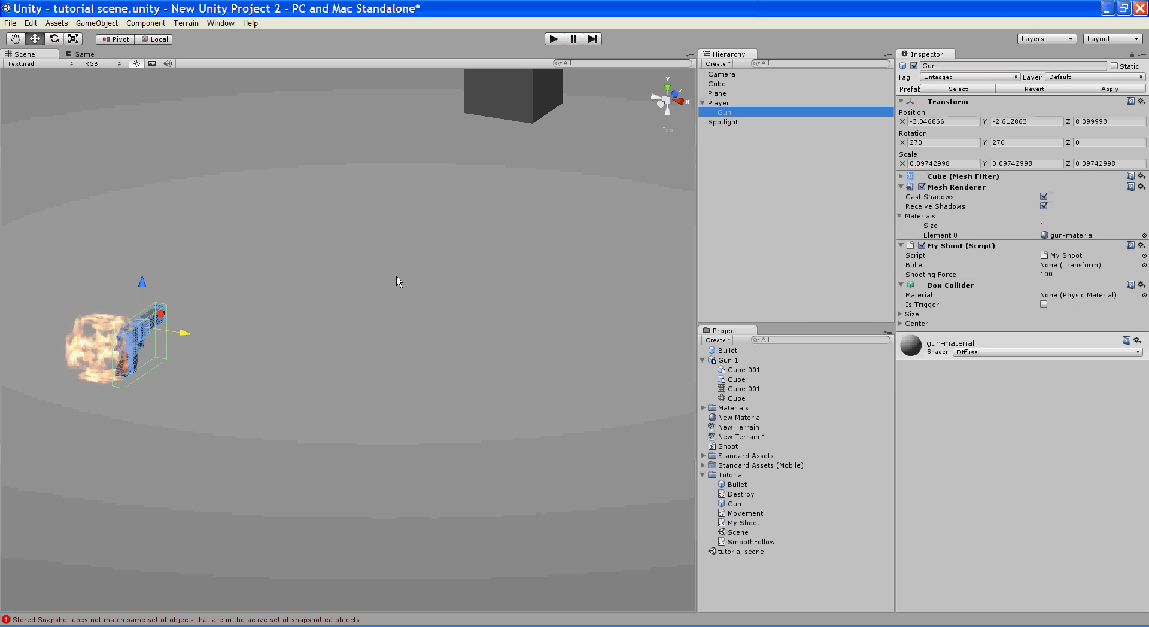
# Step: Shift the Gun slightly along X to about -3.0 and move the Player with its Gun to X about 2.68
pyautogui.moveTo(183, 336)
pyautogui.mouseDown()
pyautogui.moveTo(215, 316)
pyautogui.moveTo(190, 318)
pyautogui.mouseUp()
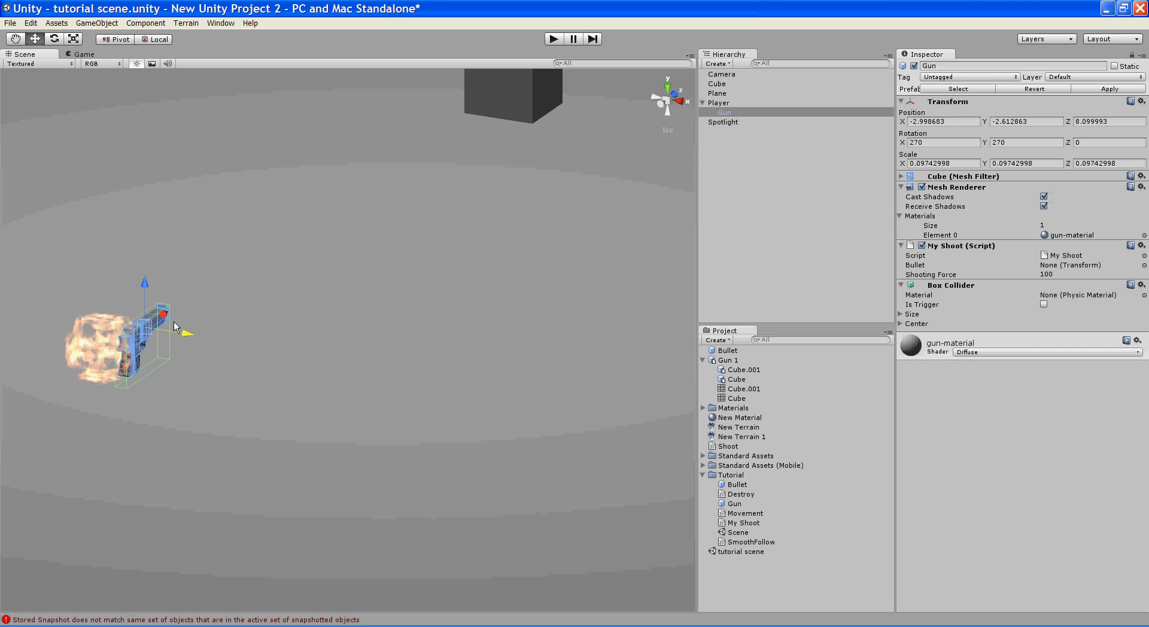
pyautogui.click(108, 349)
pyautogui.moveTo(143, 366)
pyautogui.mouseDown()
pyautogui.moveTo(218, 372)
pyautogui.moveTo(99, 356)
pyautogui.moveTo(153, 360)
pyautogui.mouseUp()
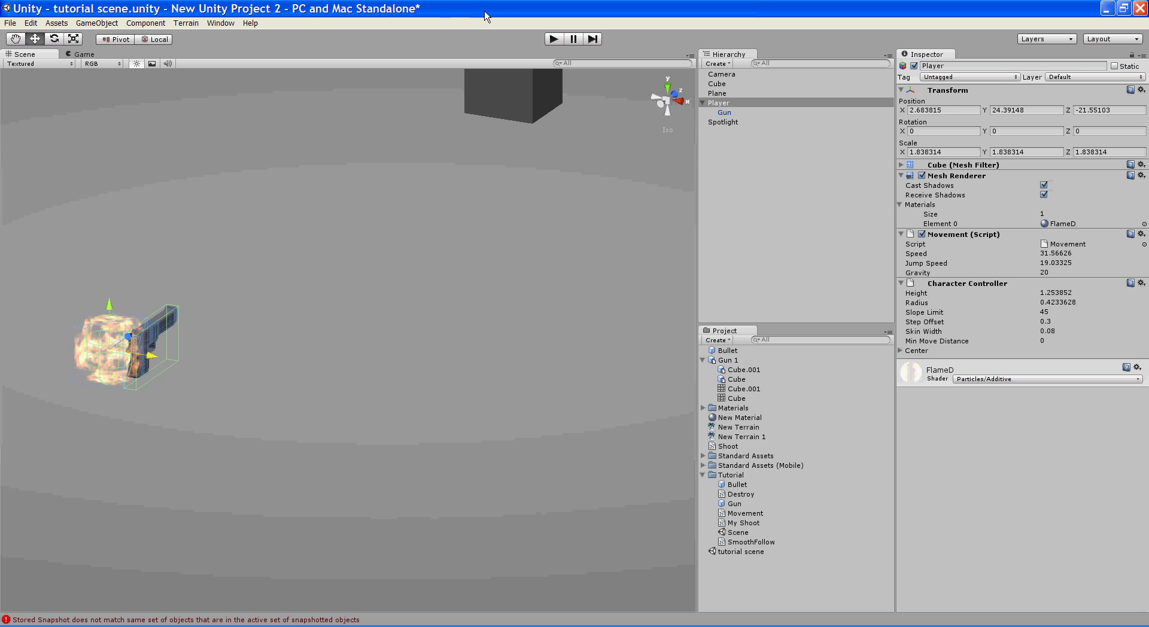
# Step: Test the Player with the attached Gun in a short play run, stop the game and select the Gun
pyautogui.click(553, 40)
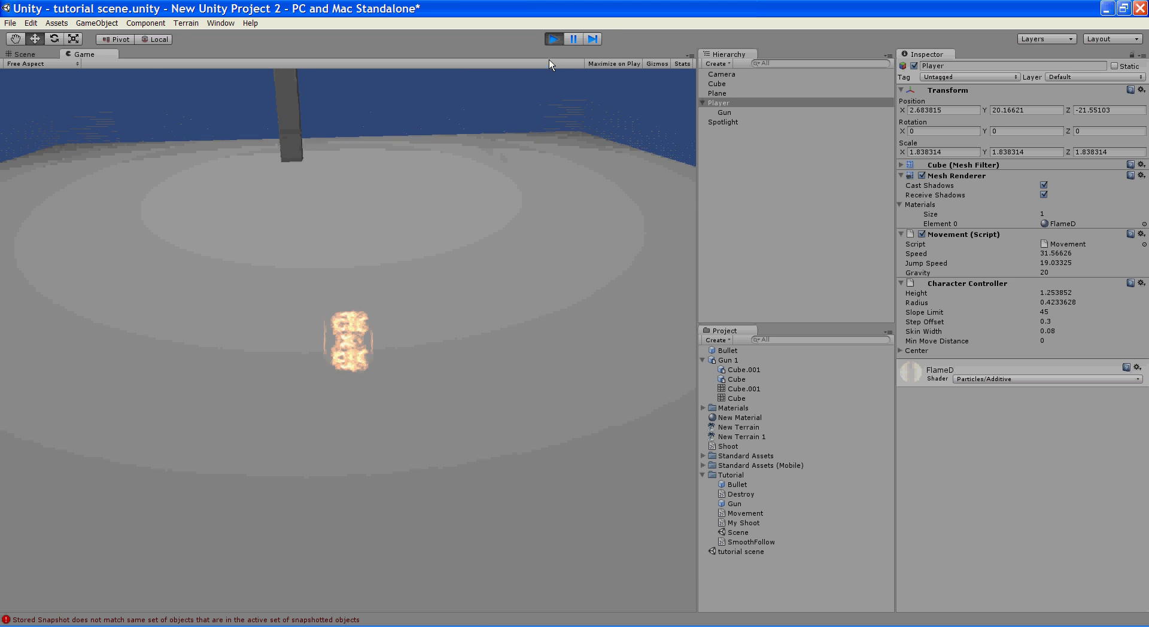
pyautogui.click(554, 40)
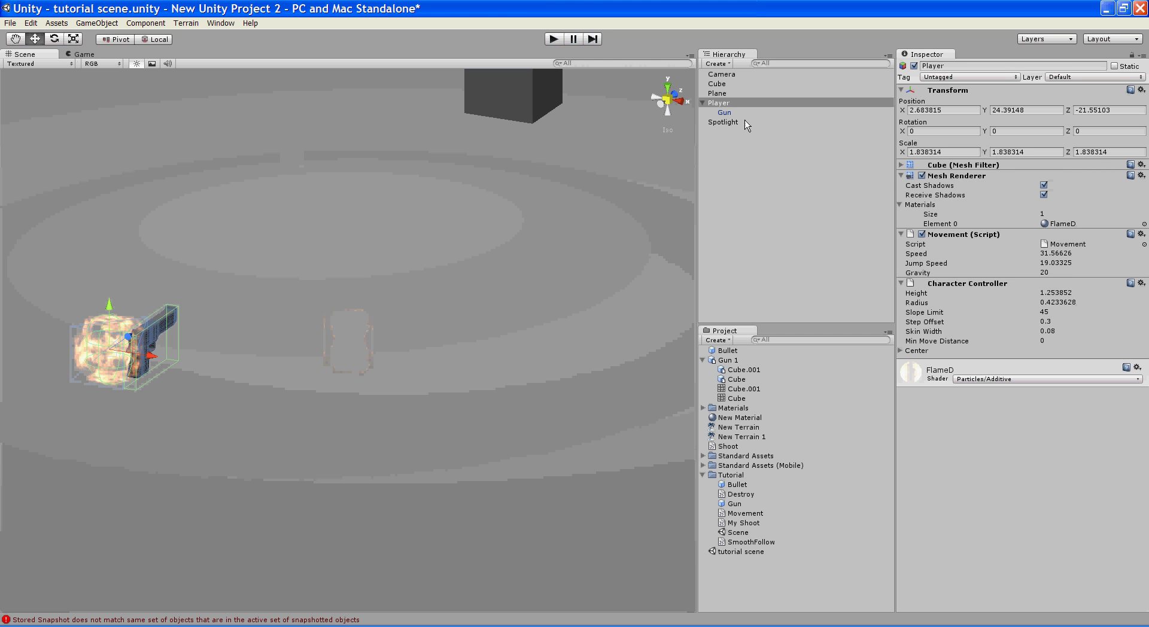
pyautogui.click(737, 114)
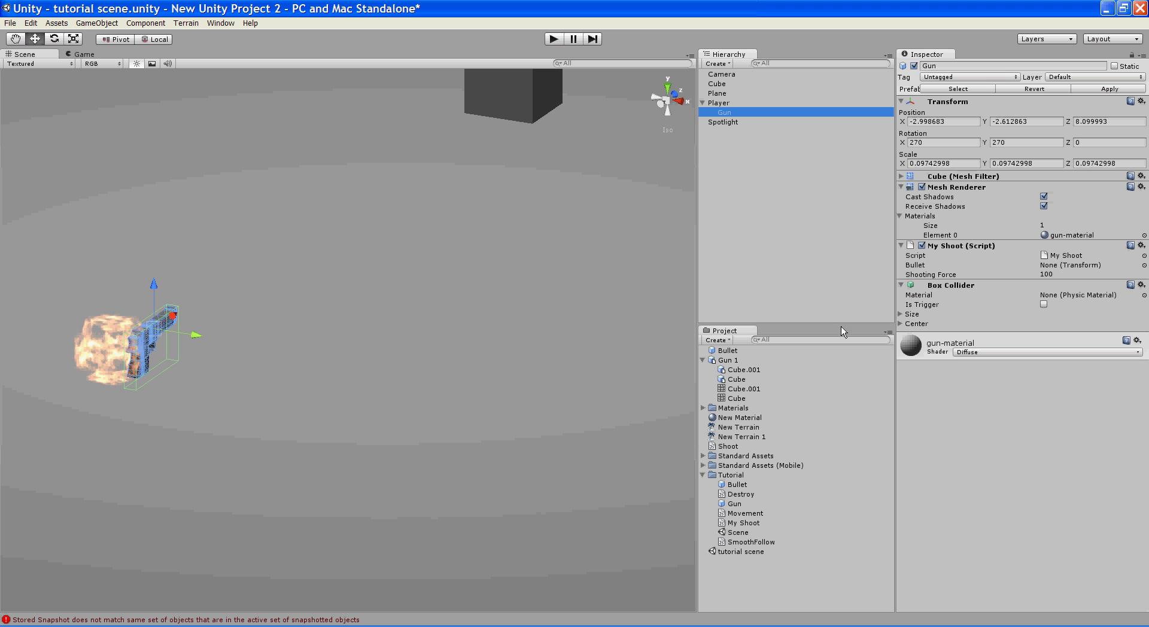
pyautogui.click(522, 614)
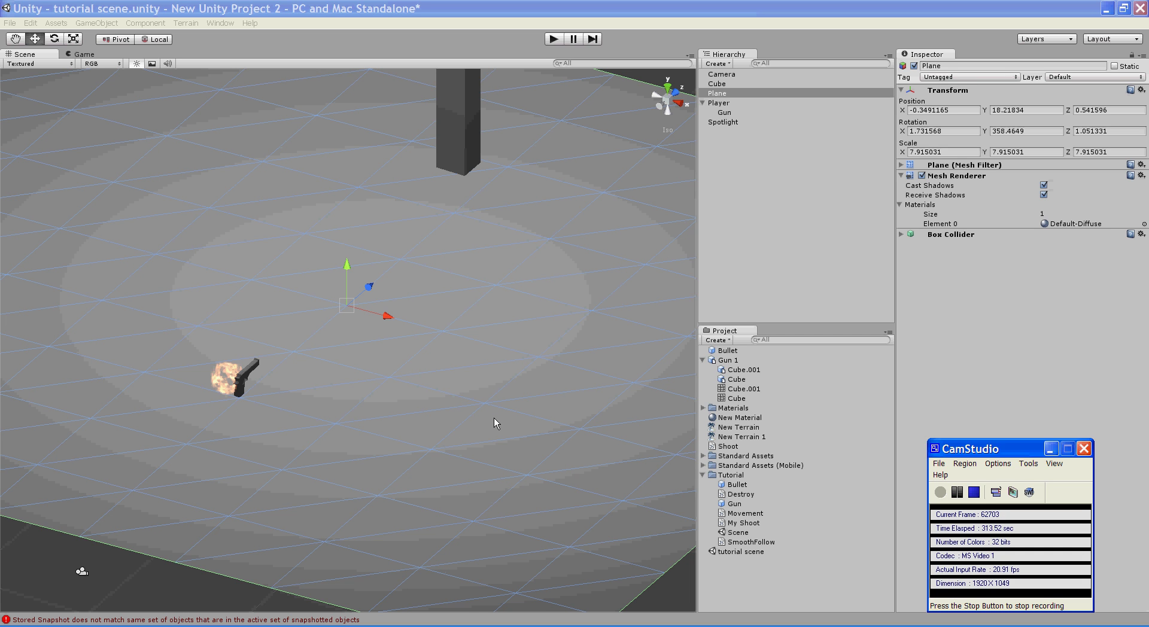
# Step: Attach the My Shoot script from the Tutorial folder to the Gun and remove the duplicate My Shoot component
pyautogui.click(256, 381)
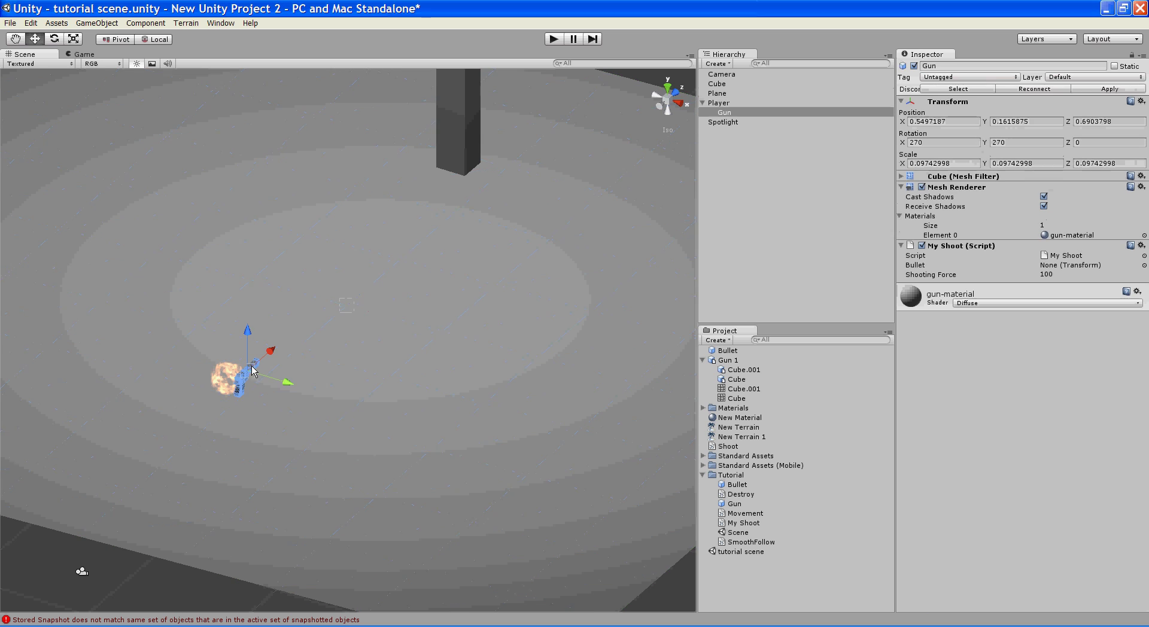
pyautogui.click(742, 523)
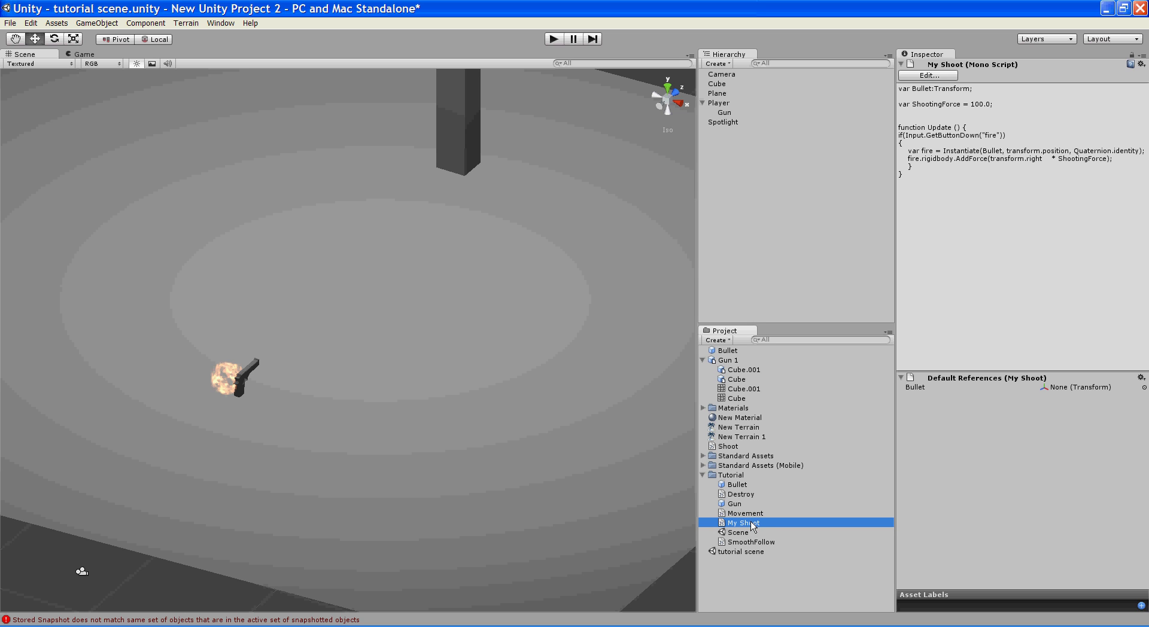
pyautogui.moveTo(753, 528); pyautogui.dragTo(253, 366)
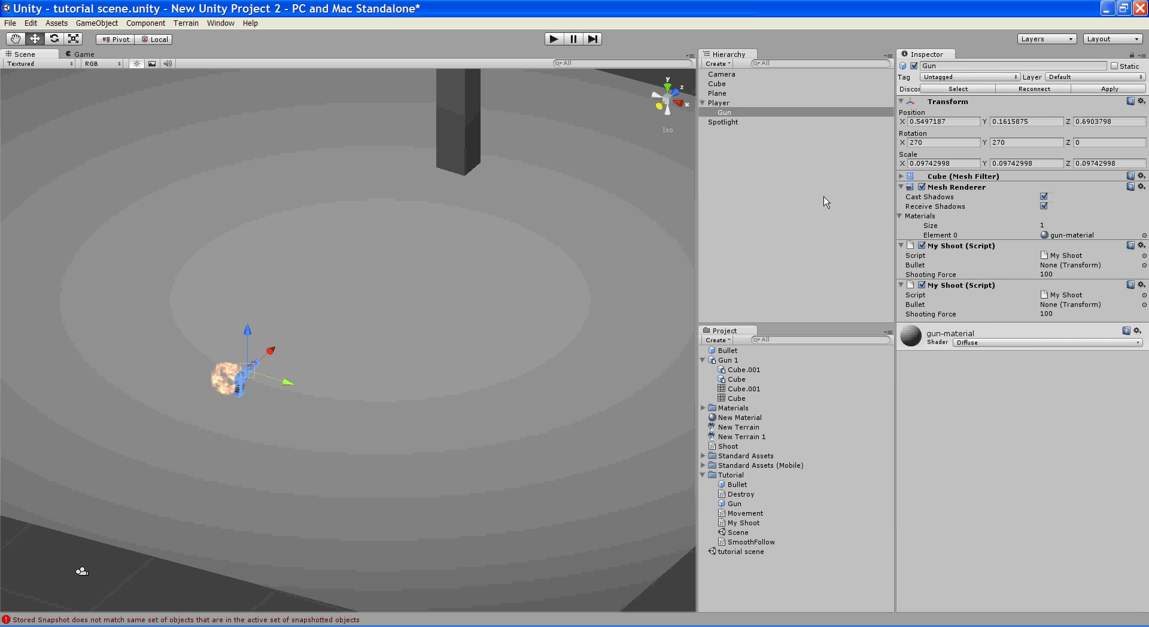
pyautogui.rightClick(998, 247)
pyautogui.click(1036, 264)
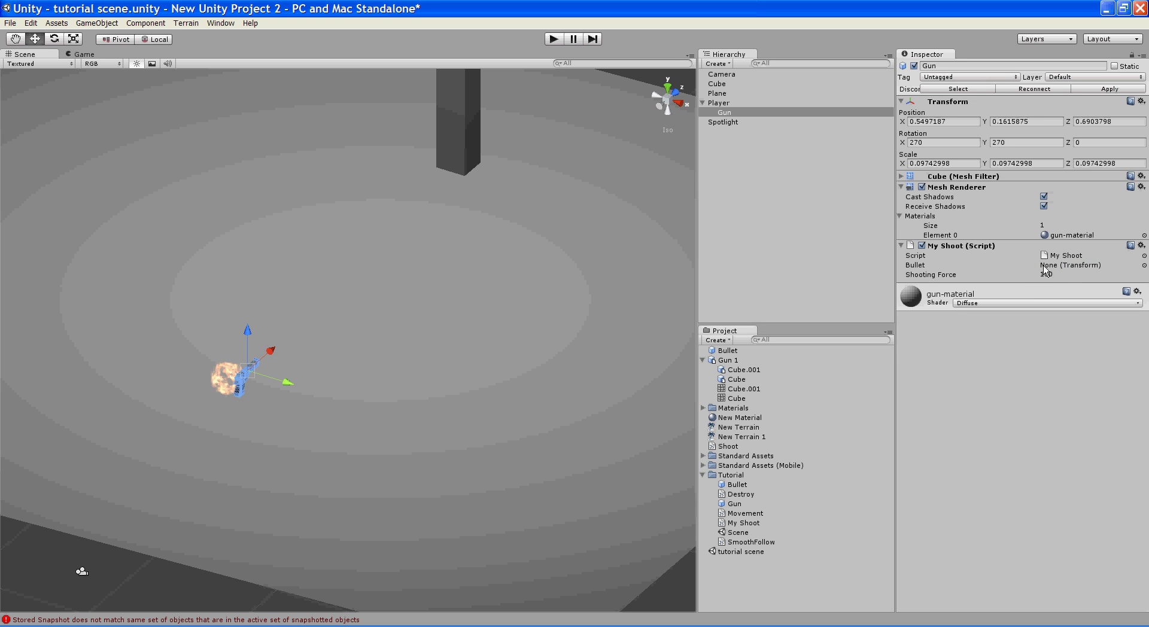
# Step: Assign the Bullet prefab from the Tutorial folder to the Bullet slot of the Gun's My Shoot script
pyautogui.click(1047, 267)
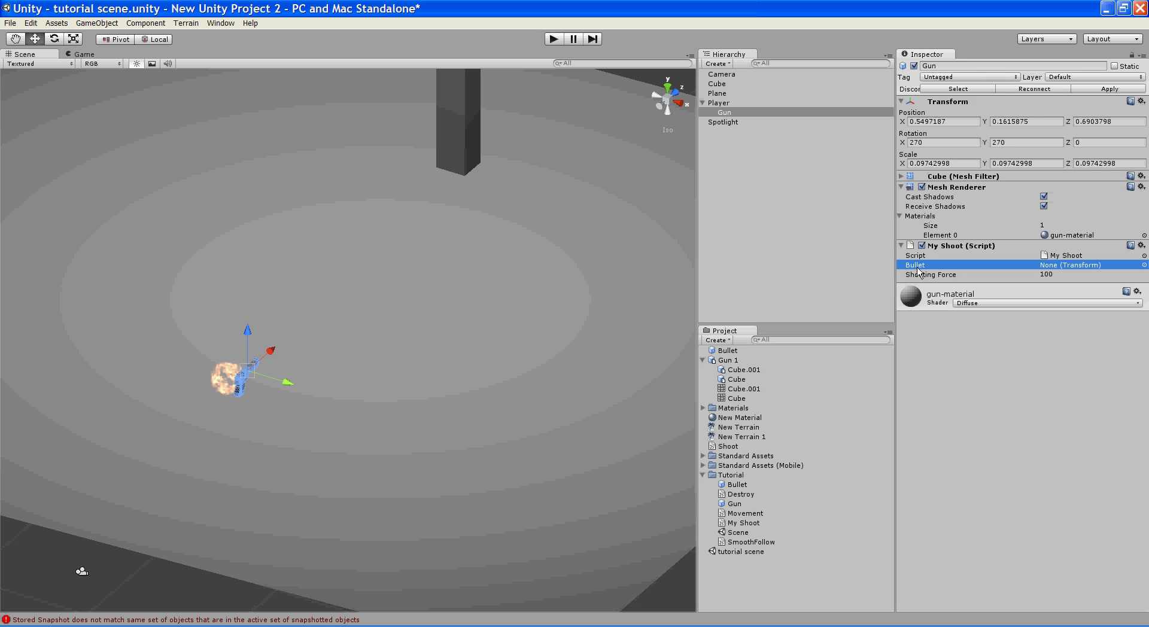
pyautogui.click(956, 276)
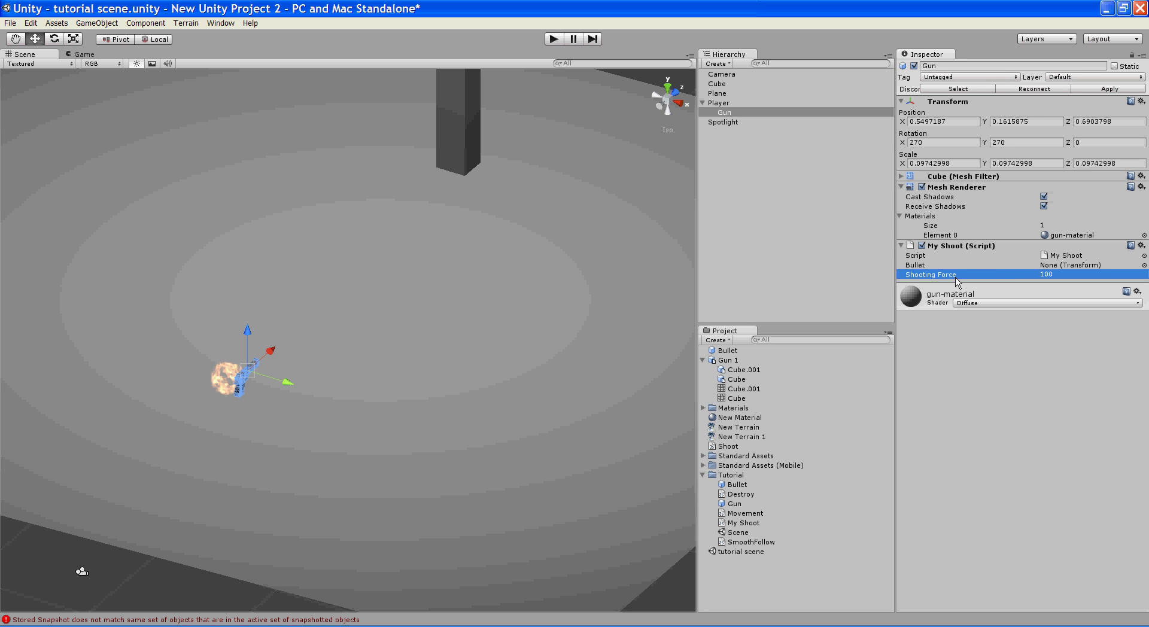
pyautogui.click(1030, 265)
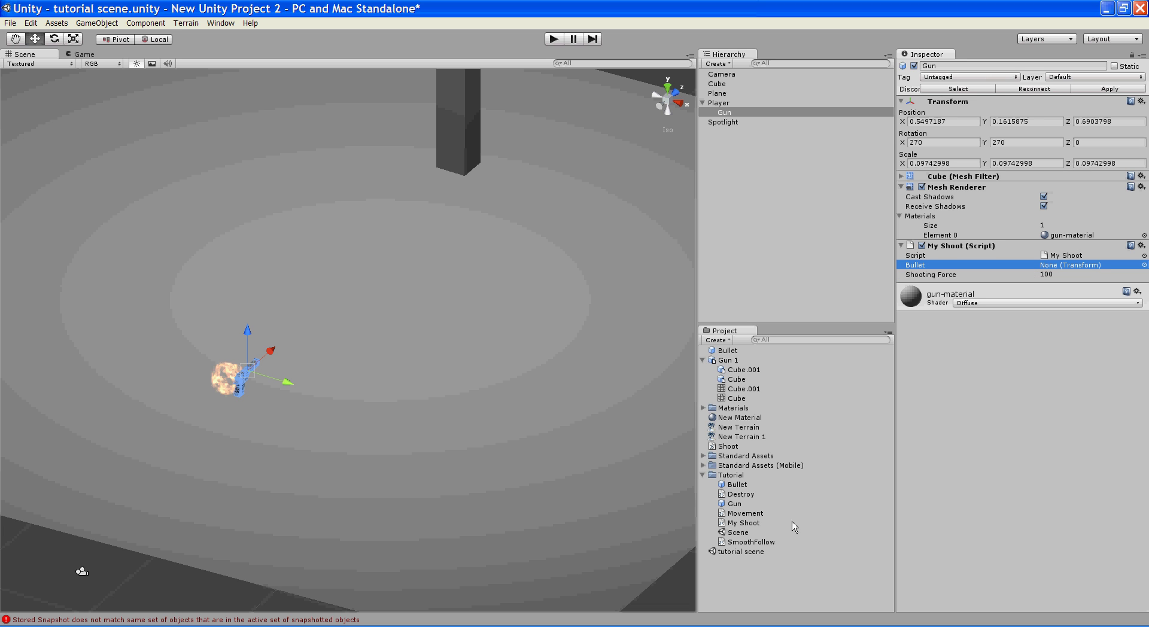
pyautogui.click(735, 488)
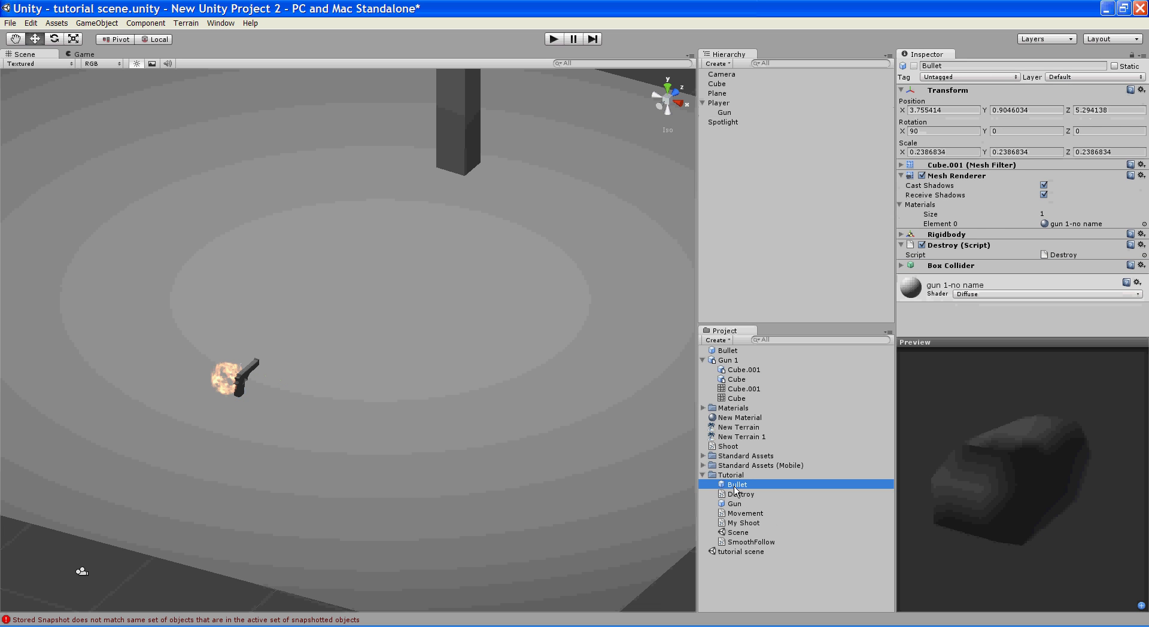
pyautogui.moveTo(742, 488)
pyautogui.mouseDown()
pyautogui.moveTo(873, 324)
pyautogui.moveTo(736, 509)
pyautogui.moveTo(745, 491)
pyautogui.mouseUp()
pyautogui.click(262, 377)
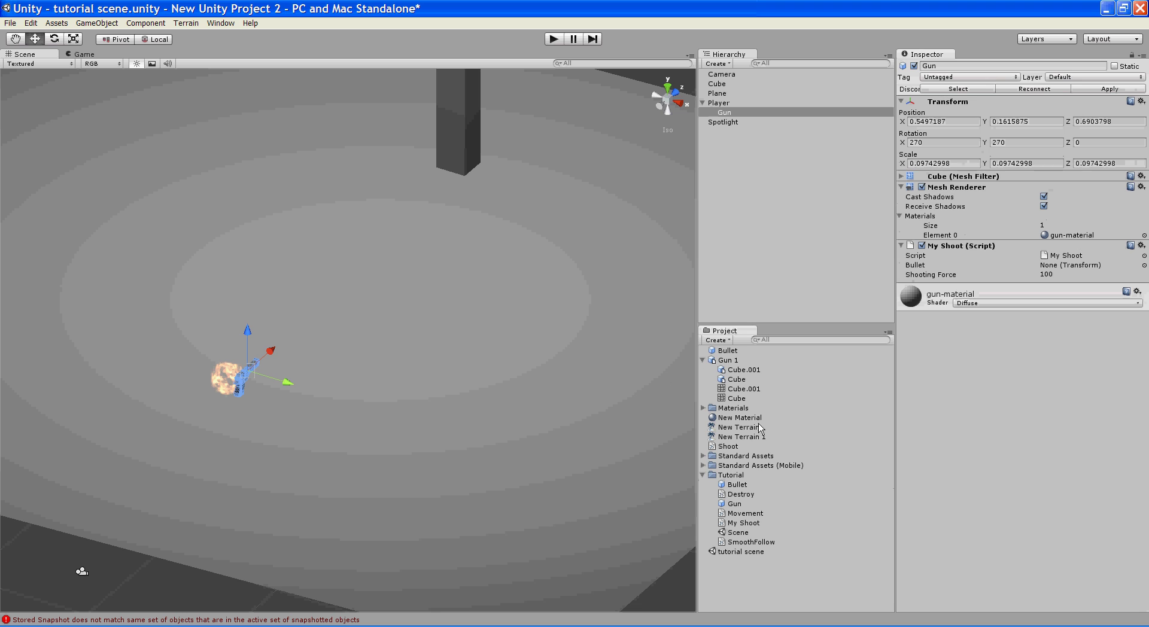
pyautogui.moveTo(737, 485); pyautogui.dragTo(1065, 271)
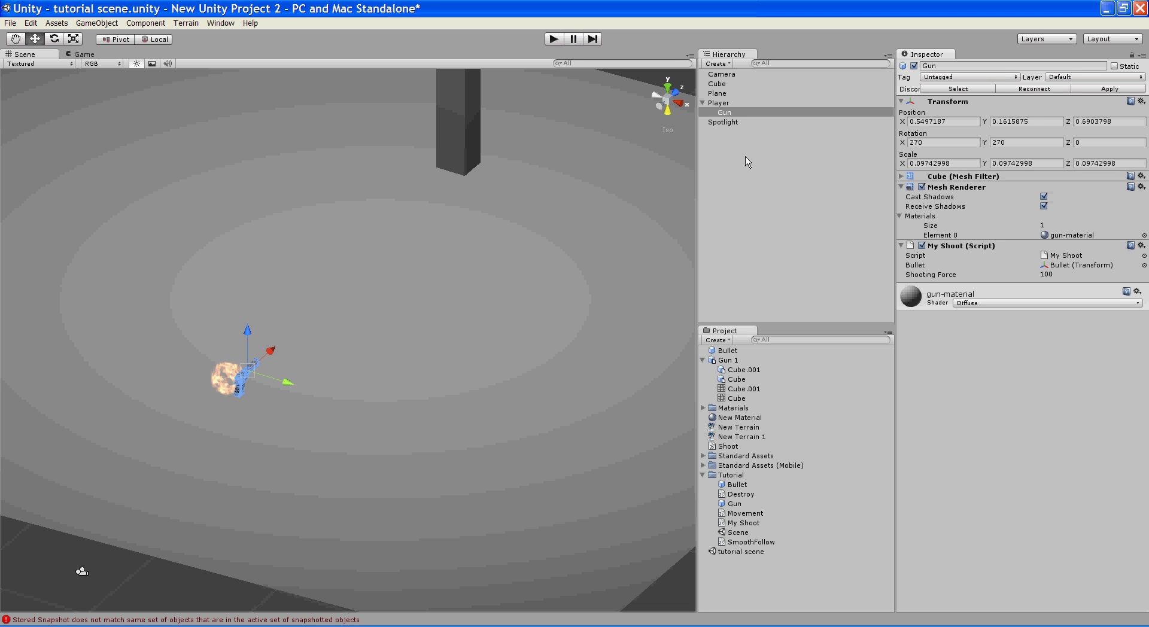
# Step: Open the Gun's My Shoot script and examine its fire button condition and the lines that instantiate and propel the bullet
pyautogui.doubleClick(1065, 255)
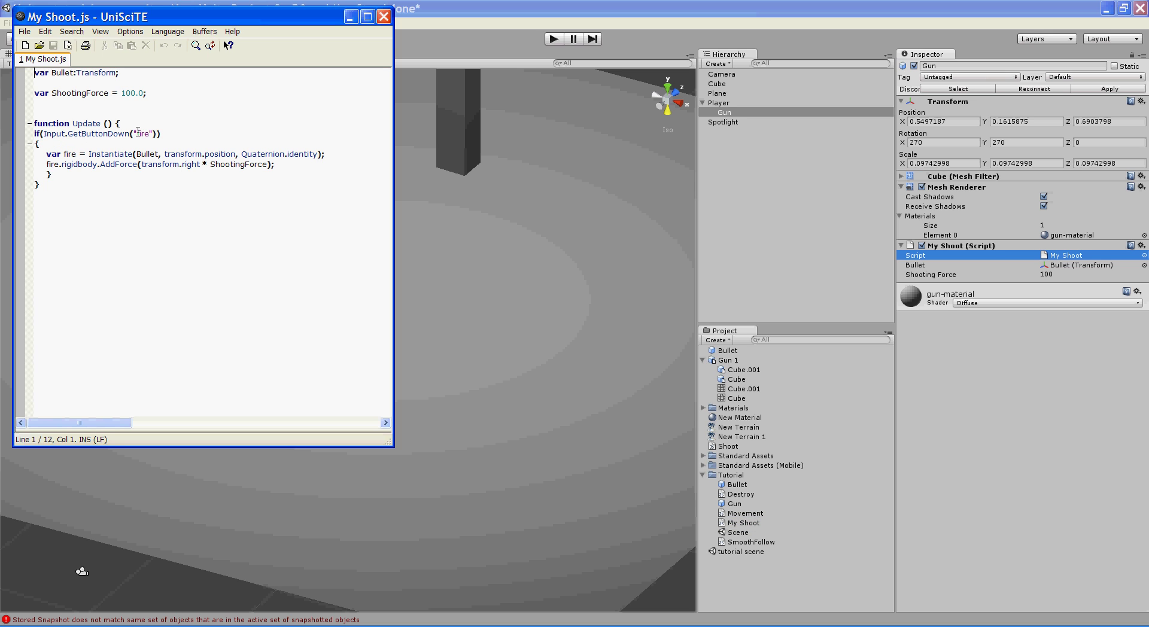
pyautogui.moveTo(137, 133); pyautogui.dragTo(148, 133)
pyautogui.moveTo(194, 16); pyautogui.dragTo(311, 46)
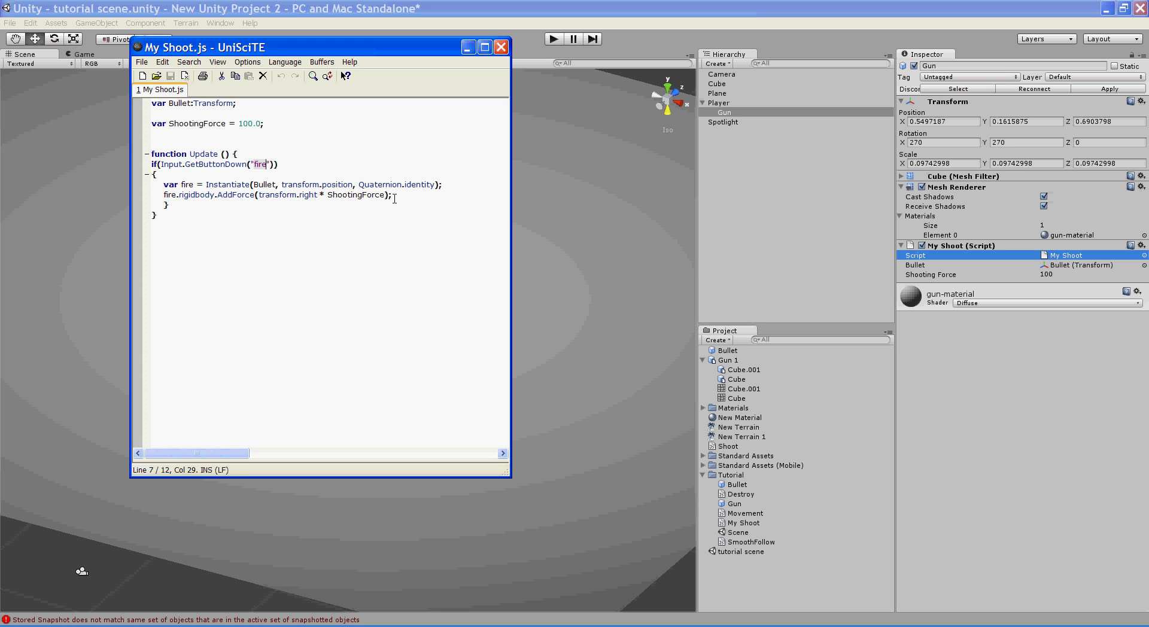
pyautogui.moveTo(395, 199); pyautogui.dragTo(160, 179)
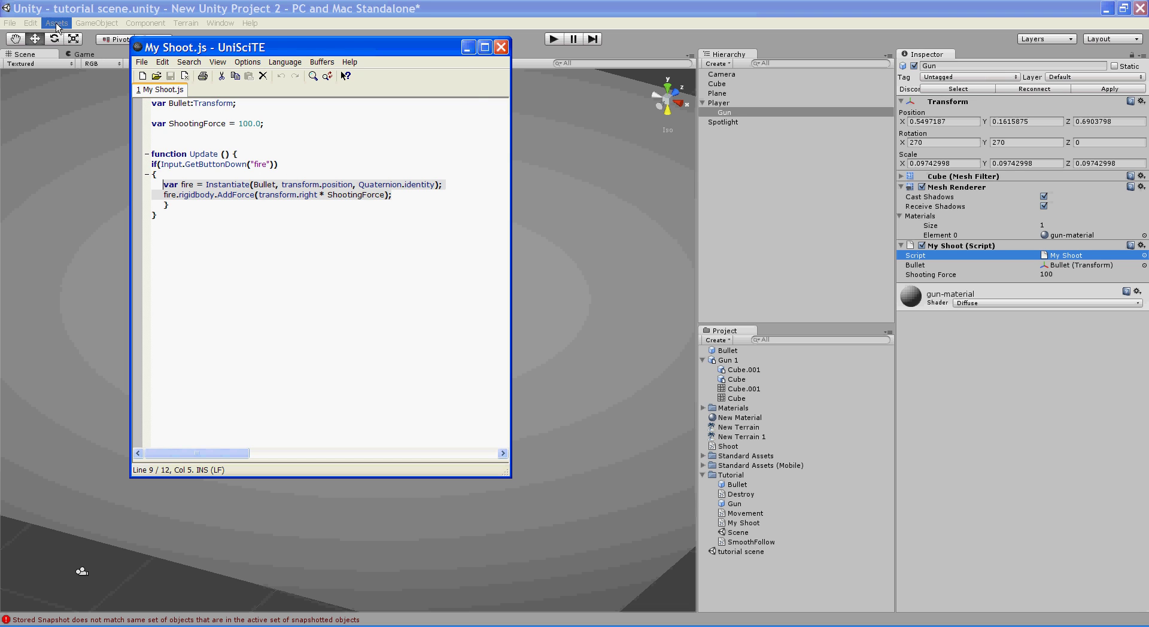
pyautogui.moveTo(253, 164); pyautogui.dragTo(270, 165)
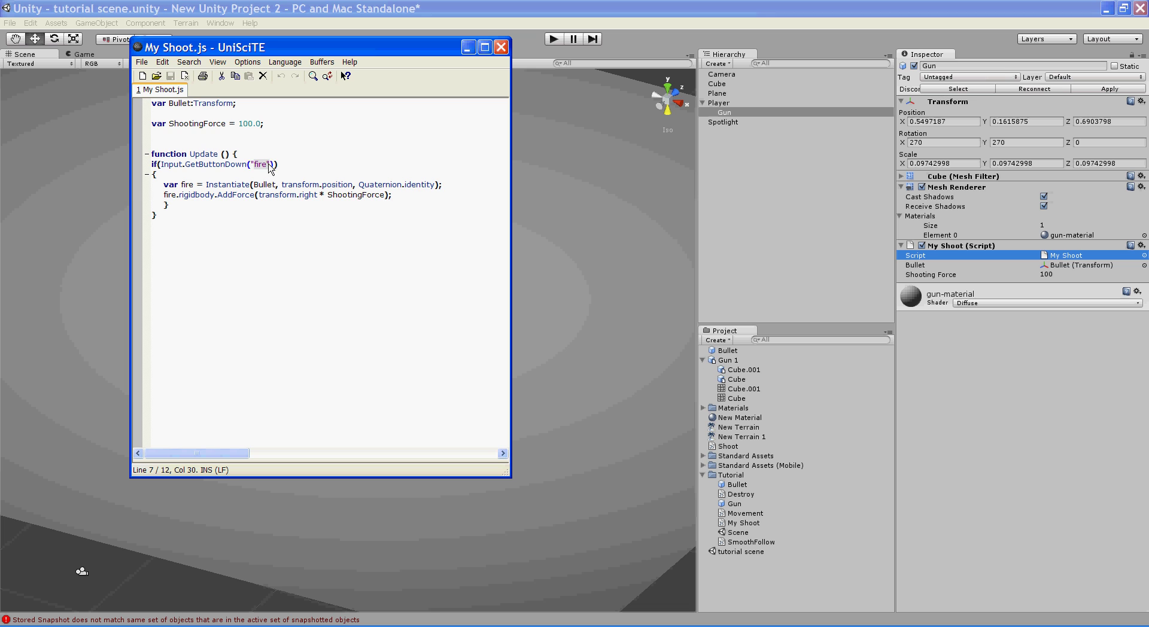
# Step: Open the project's Input settings and examine the fire axis with its name and Positive Button
pyautogui.click(64, 21)
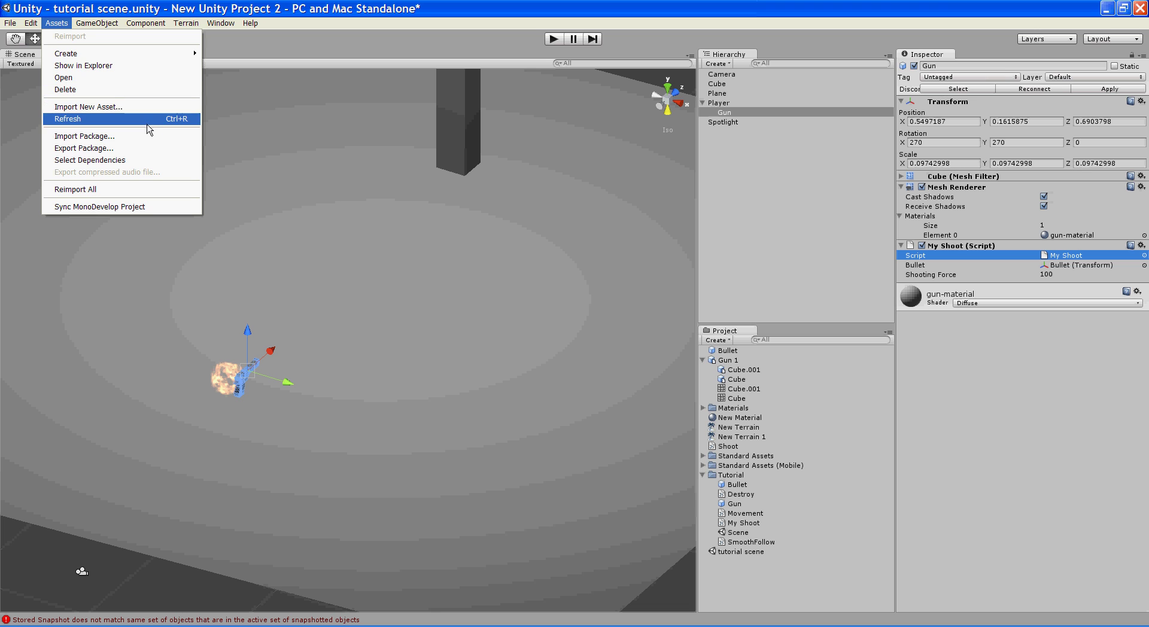
pyautogui.moveTo(31, 23)
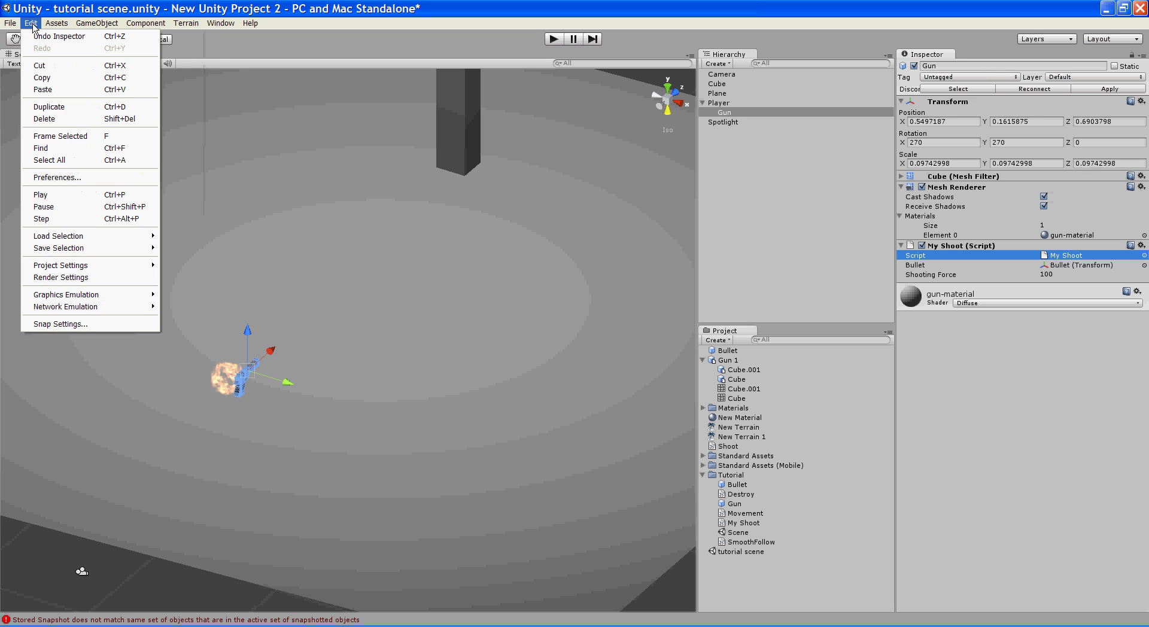
pyautogui.moveTo(84, 270)
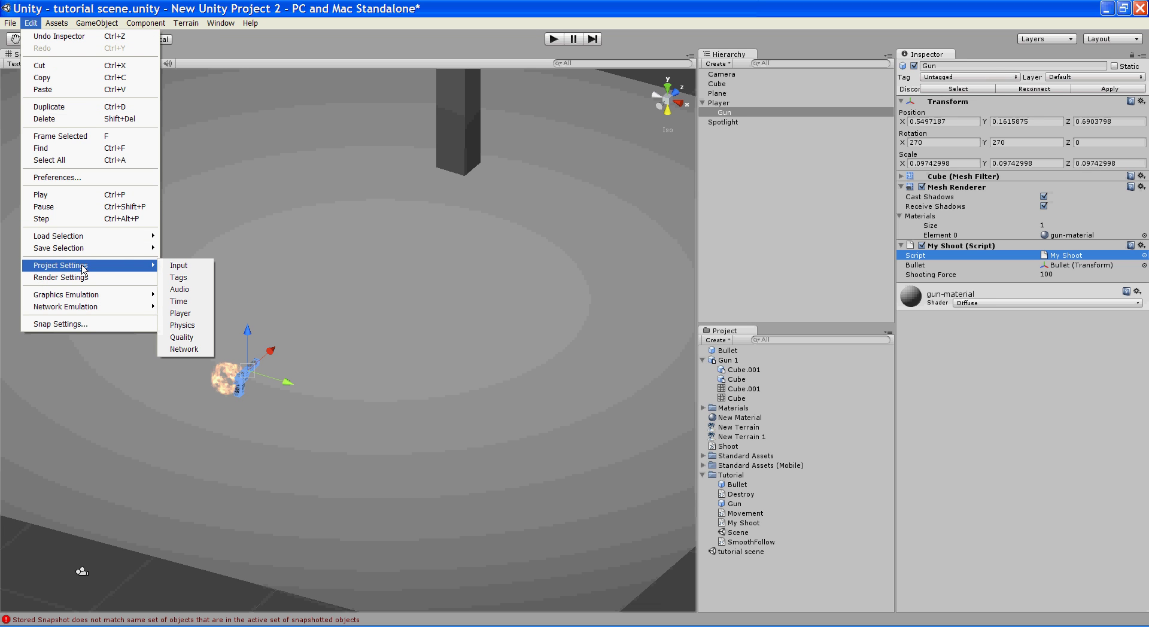
pyautogui.click(179, 266)
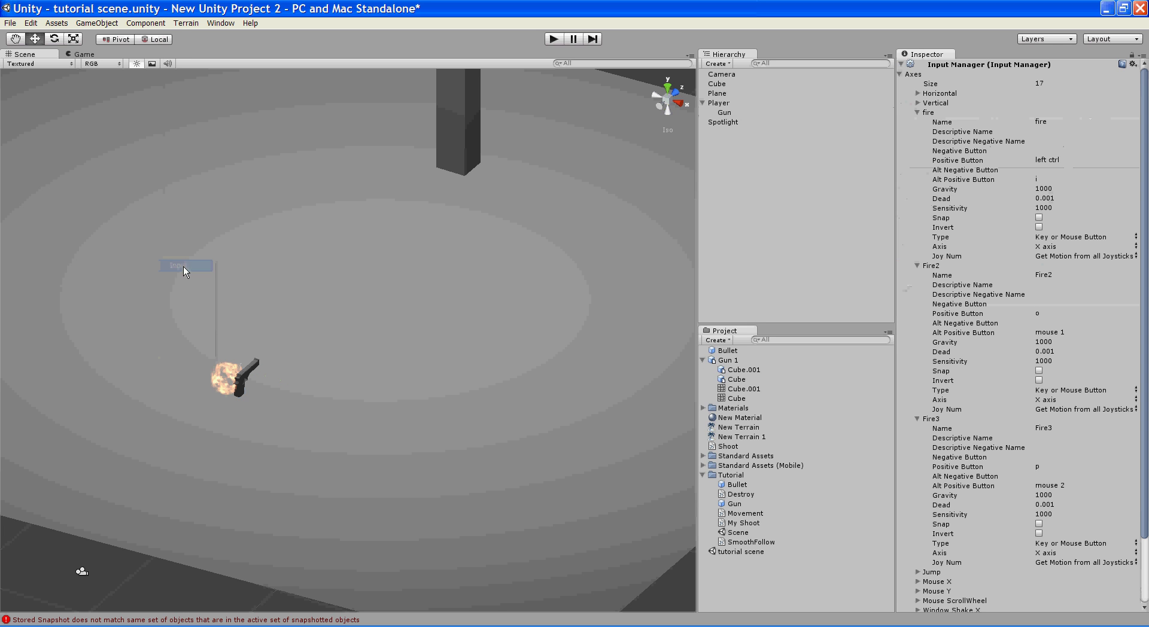
pyautogui.click(918, 113)
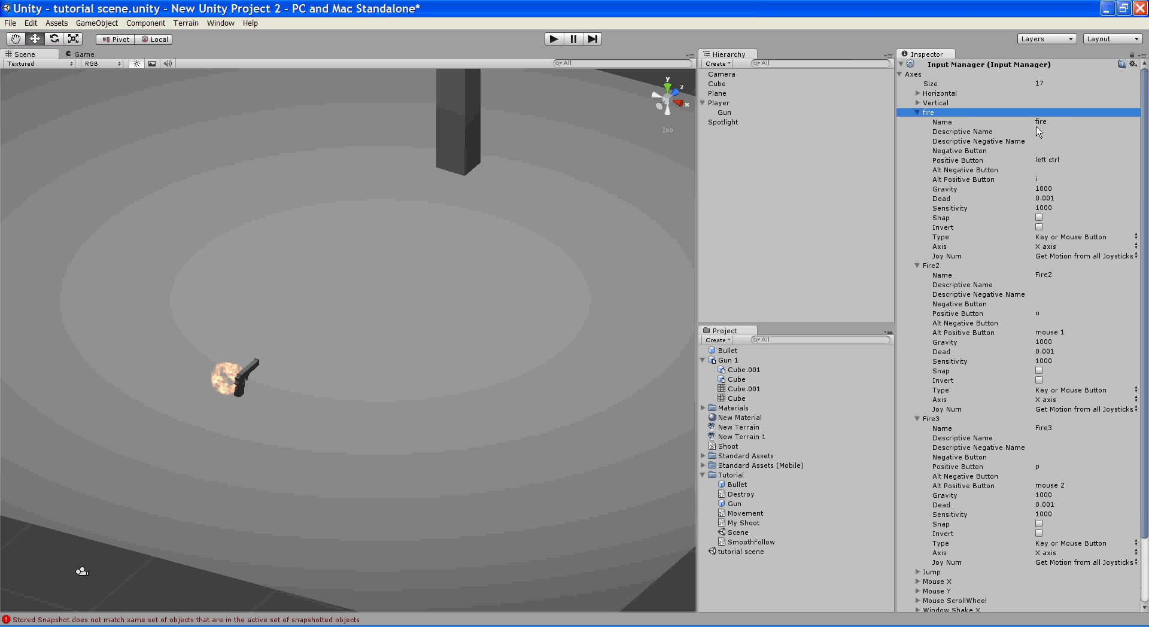
pyautogui.click(1041, 160)
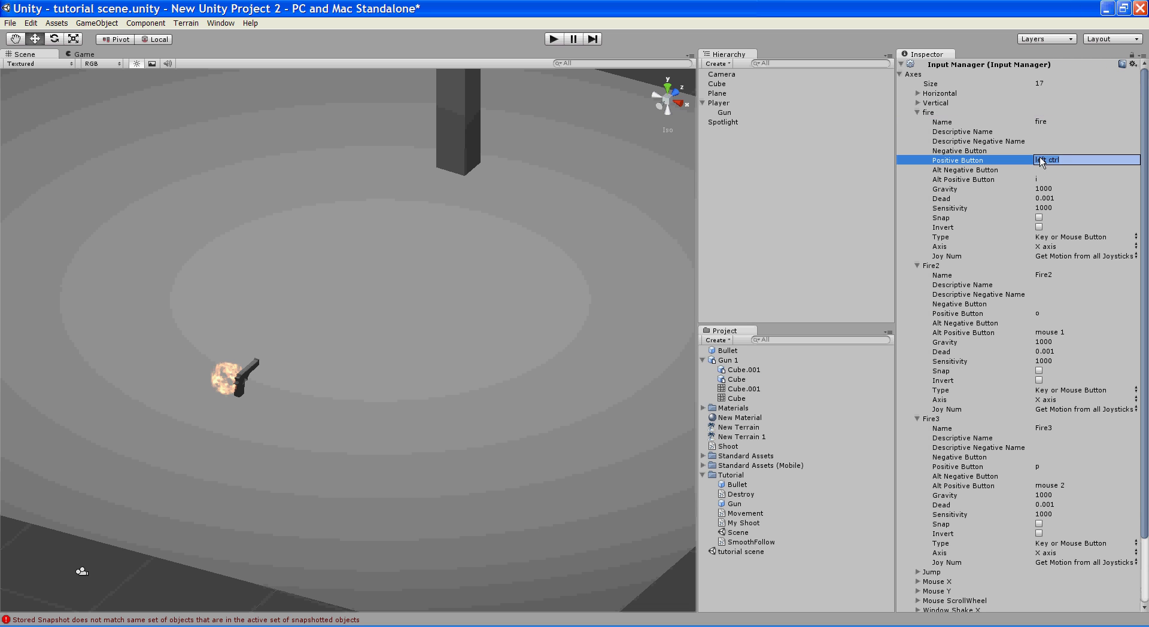
pyautogui.click(644, 192)
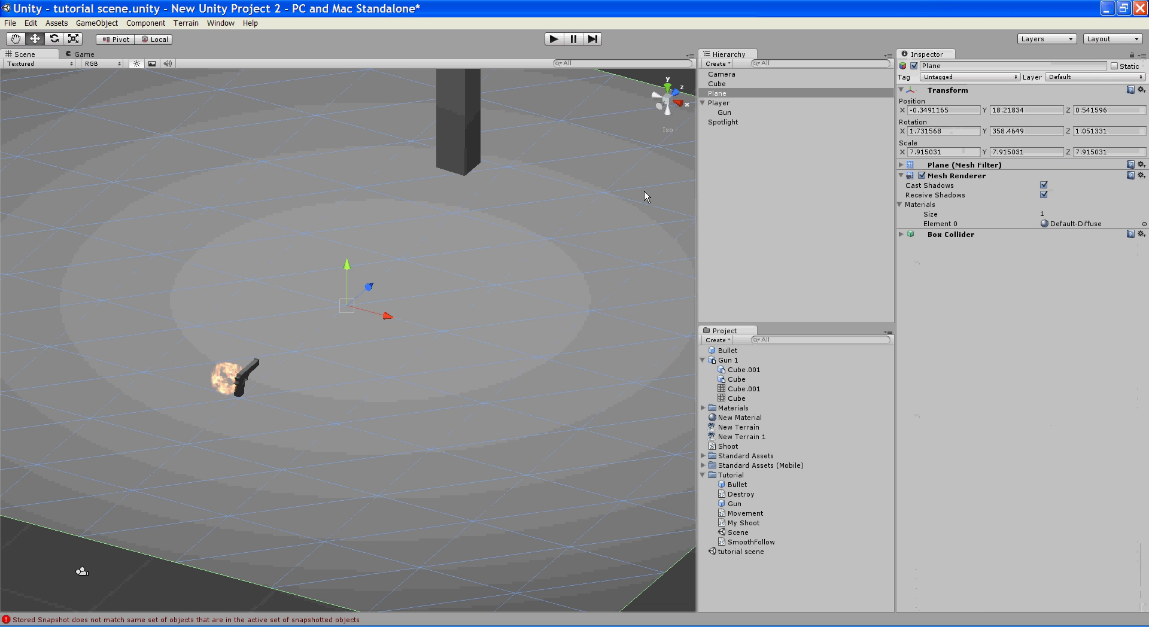
# Step: Test the game by moving the Player around while firing several bullets, and stop the play run
pyautogui.click(553, 39)
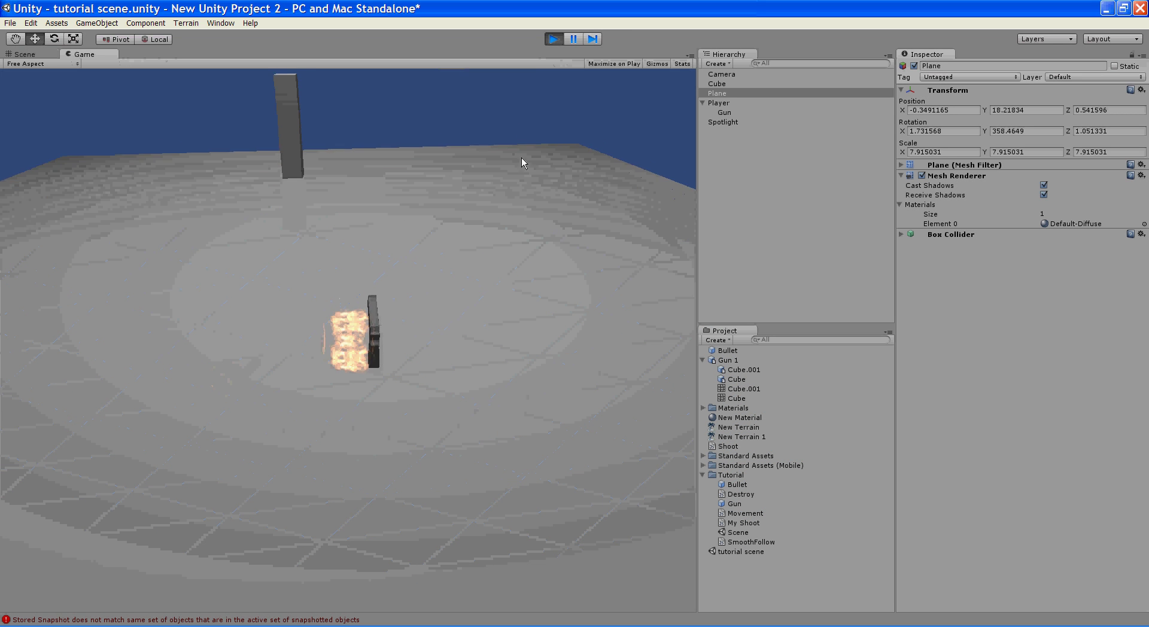
pyautogui.press('Left')
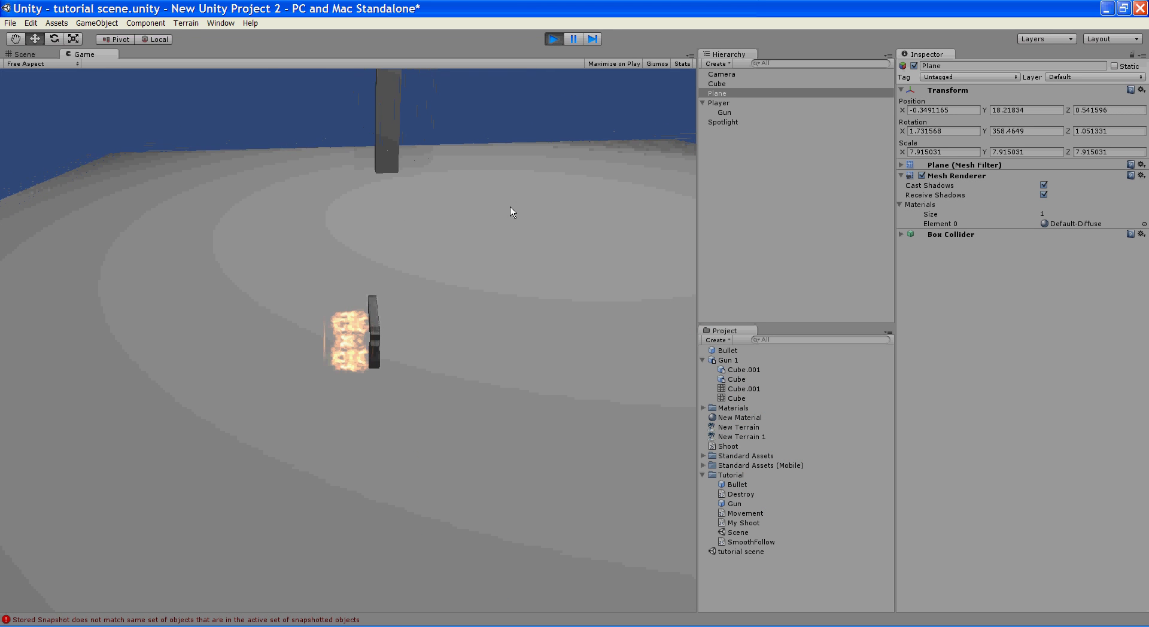
pyautogui.click(510, 213)
pyautogui.press('Left')
pyautogui.click(510, 212)
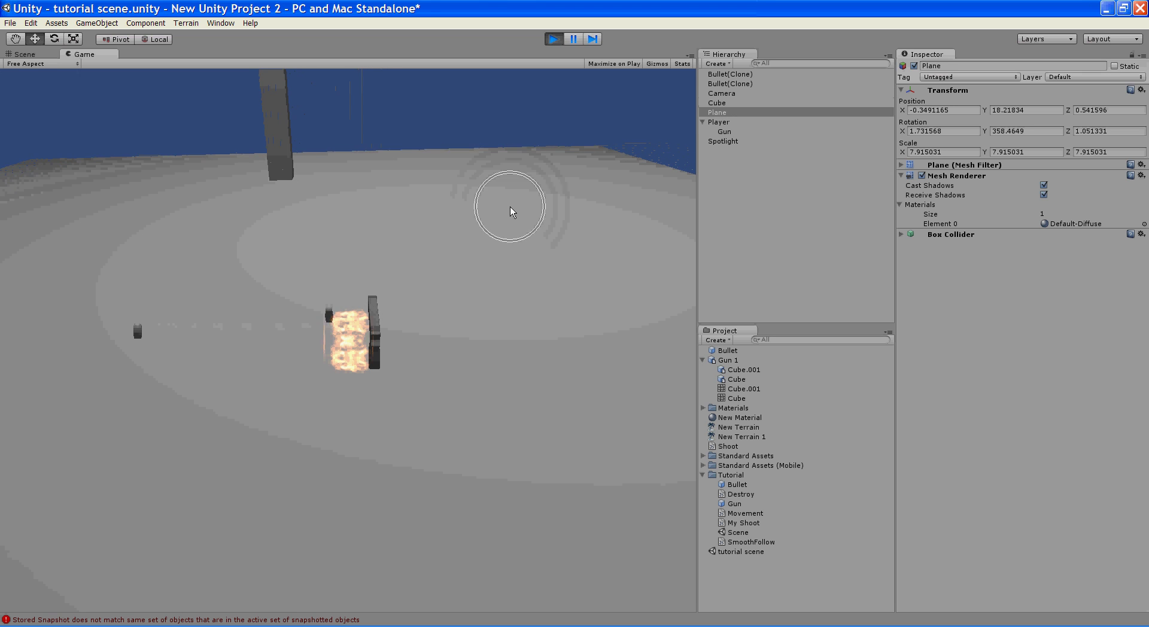
pyautogui.click(510, 207)
pyautogui.press('Right')
pyautogui.click(510, 207)
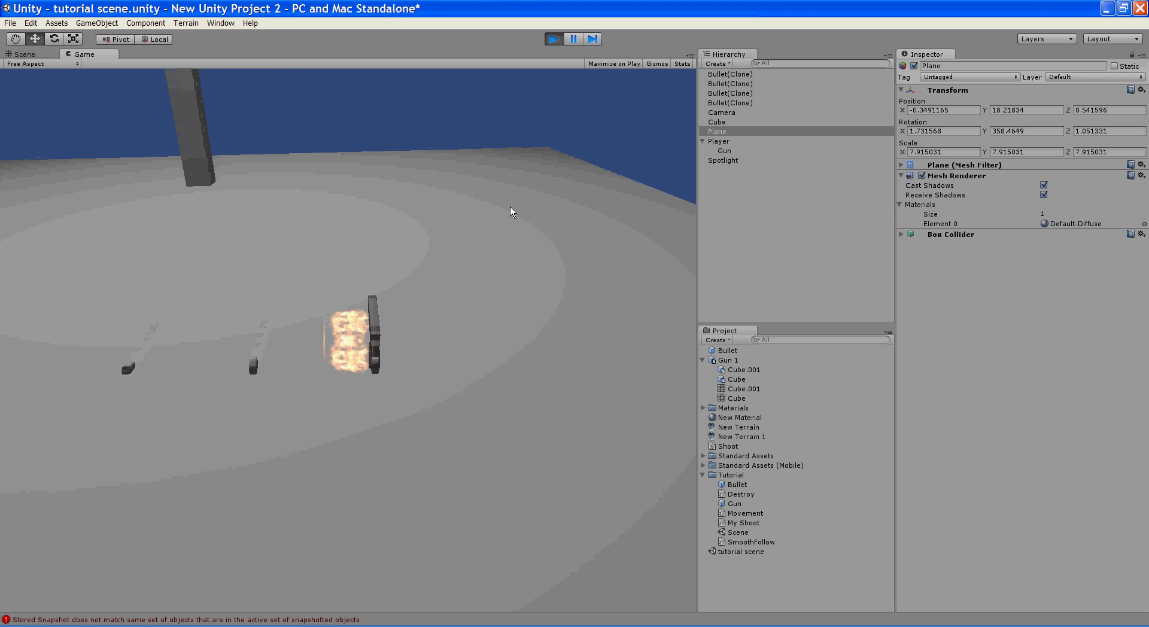
pyautogui.press('Left')
pyautogui.click(510, 207)
pyautogui.press('Down')
pyautogui.click(510, 206)
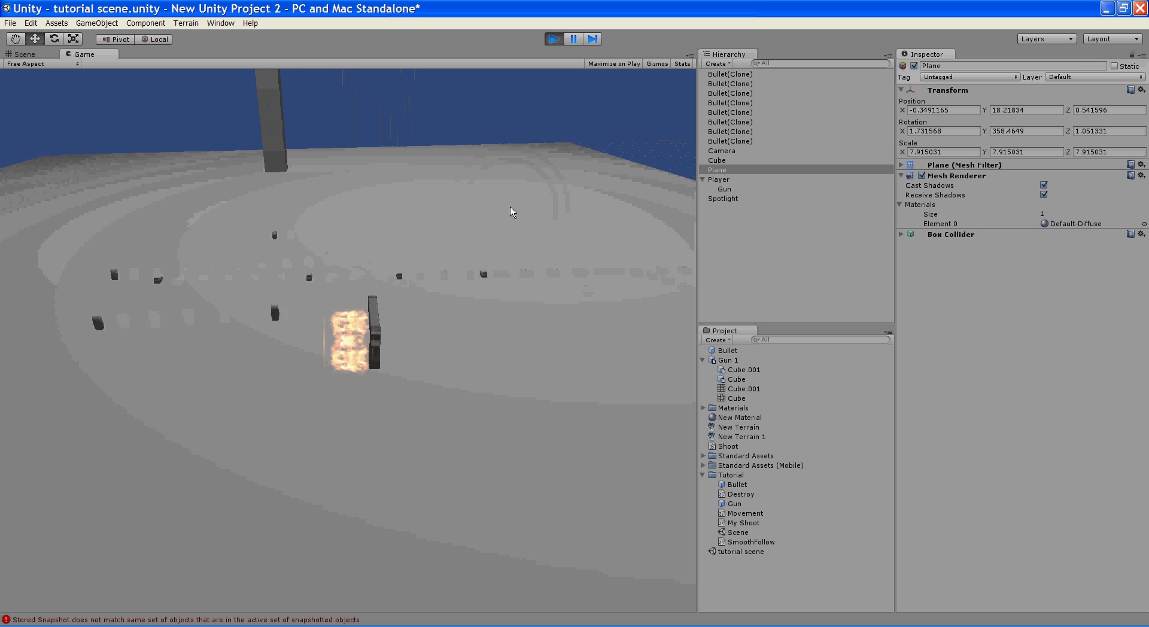
pyautogui.click(554, 39)
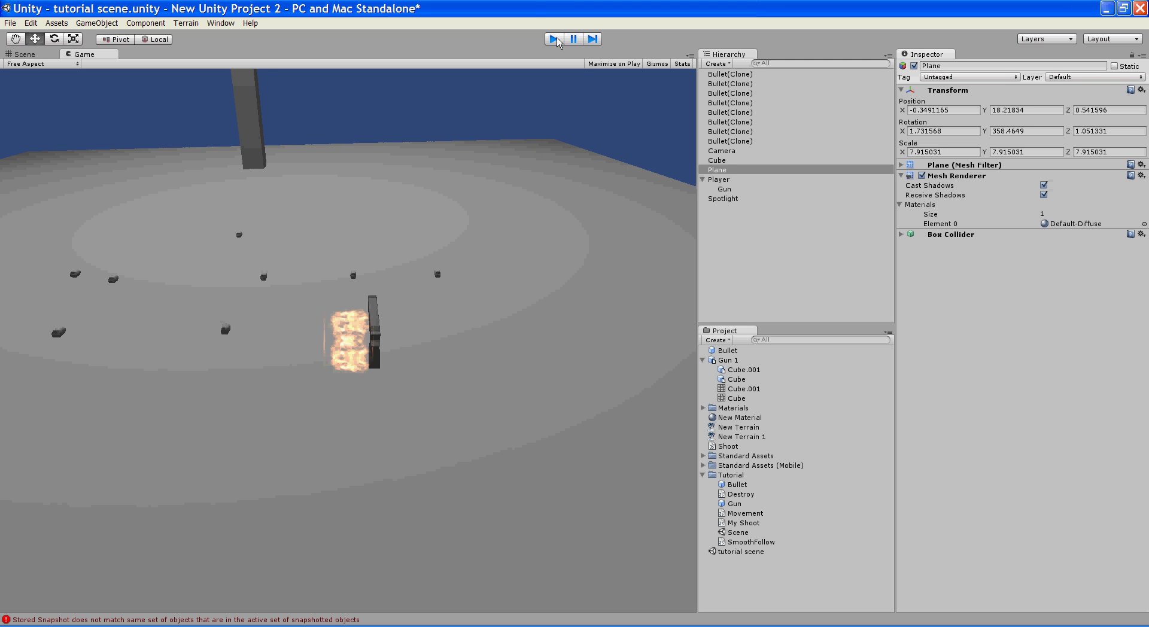
# Step: Set the Shooting Force of the Gun's My Shoot script to 3000
pyautogui.click(249, 372)
pyautogui.moveTo(1036, 277); pyautogui.dragTo(826, 172)
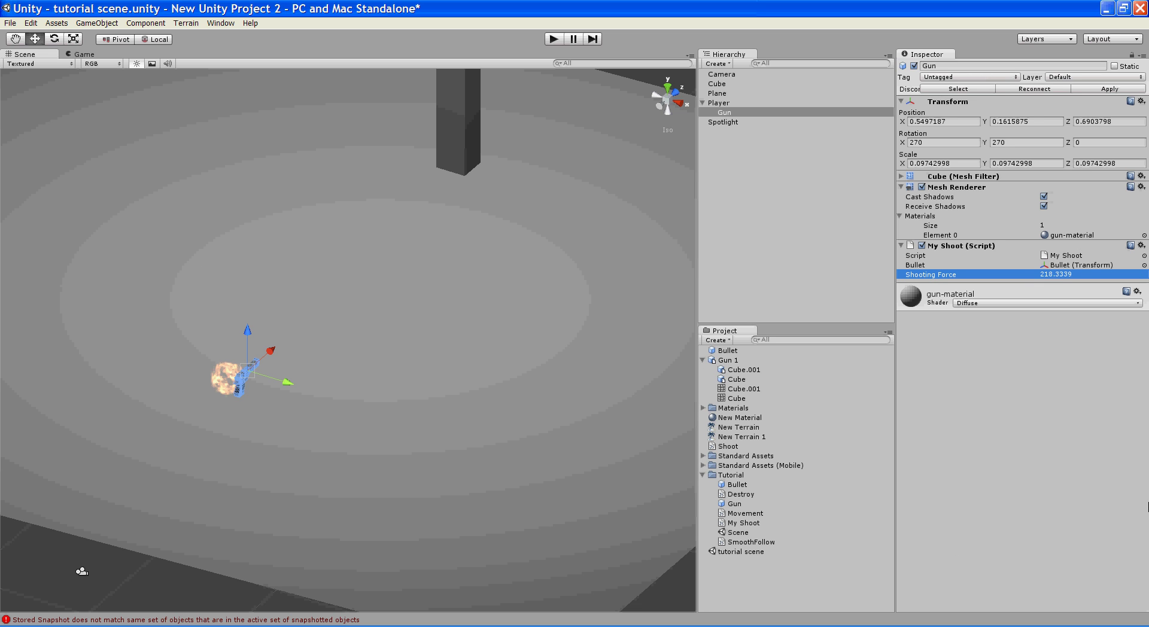
pyautogui.click(1049, 273)
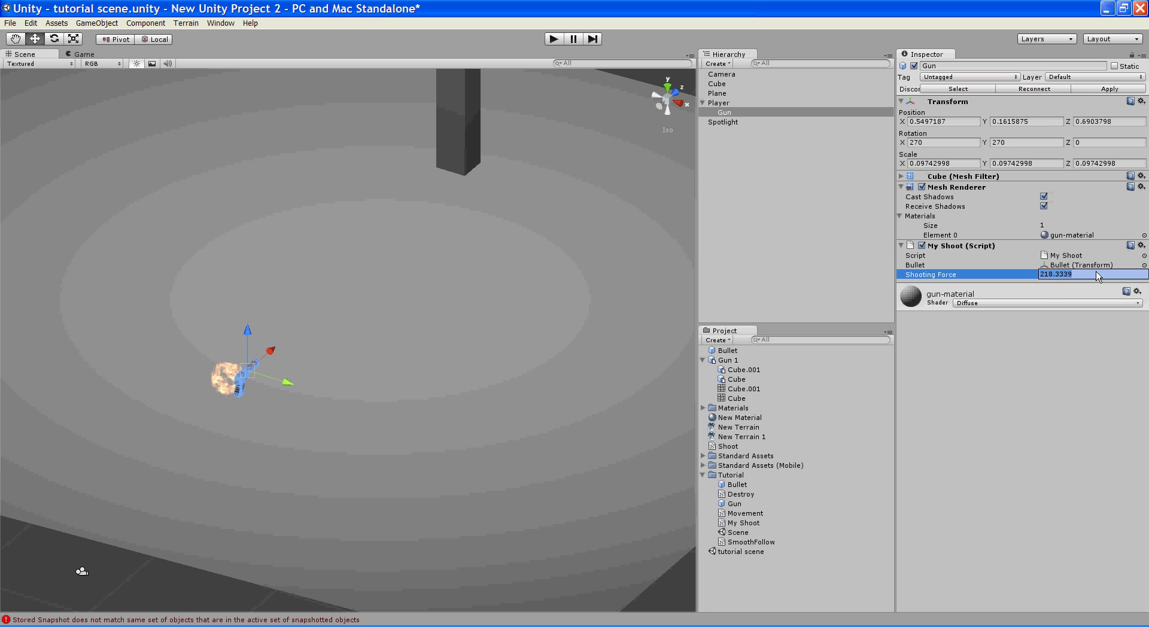
pyautogui.write('13')
pyautogui.press('Return')
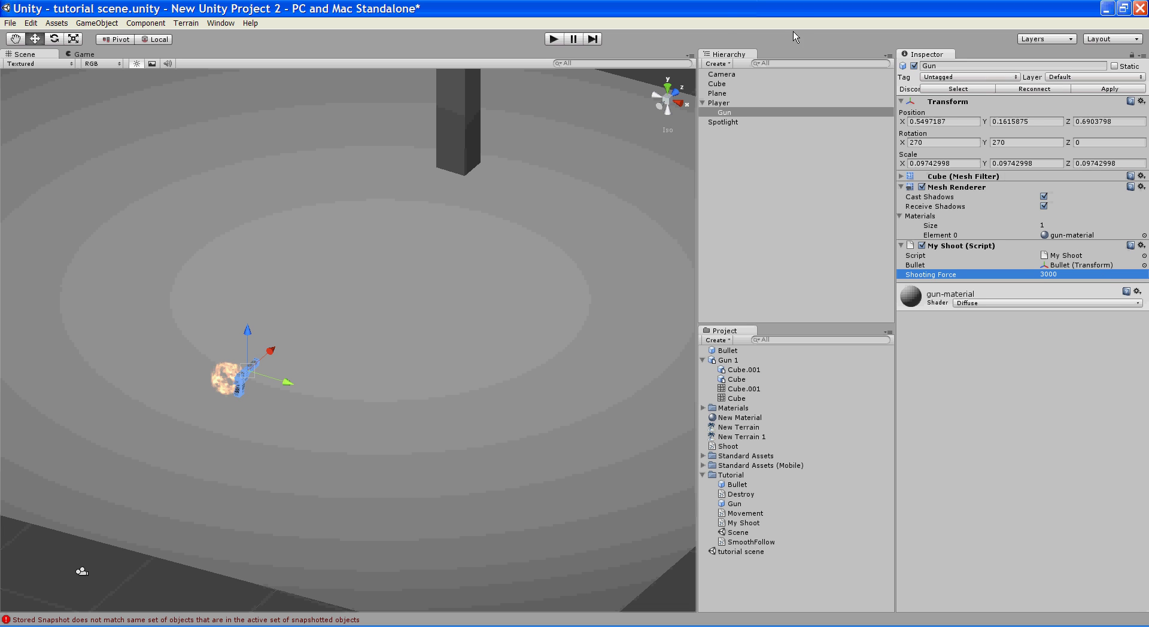
# Step: Test firing with the stronger force in a short play run, stop the game and shift the Gun to X about 0.68
pyautogui.click(552, 39)
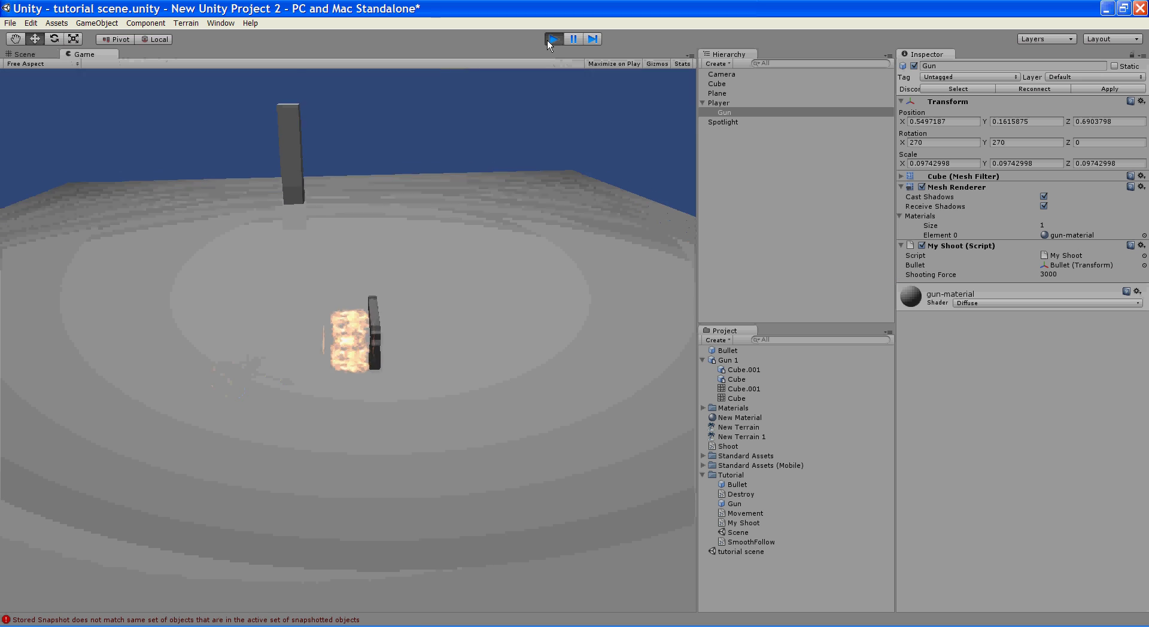
pyautogui.press('ctrl')
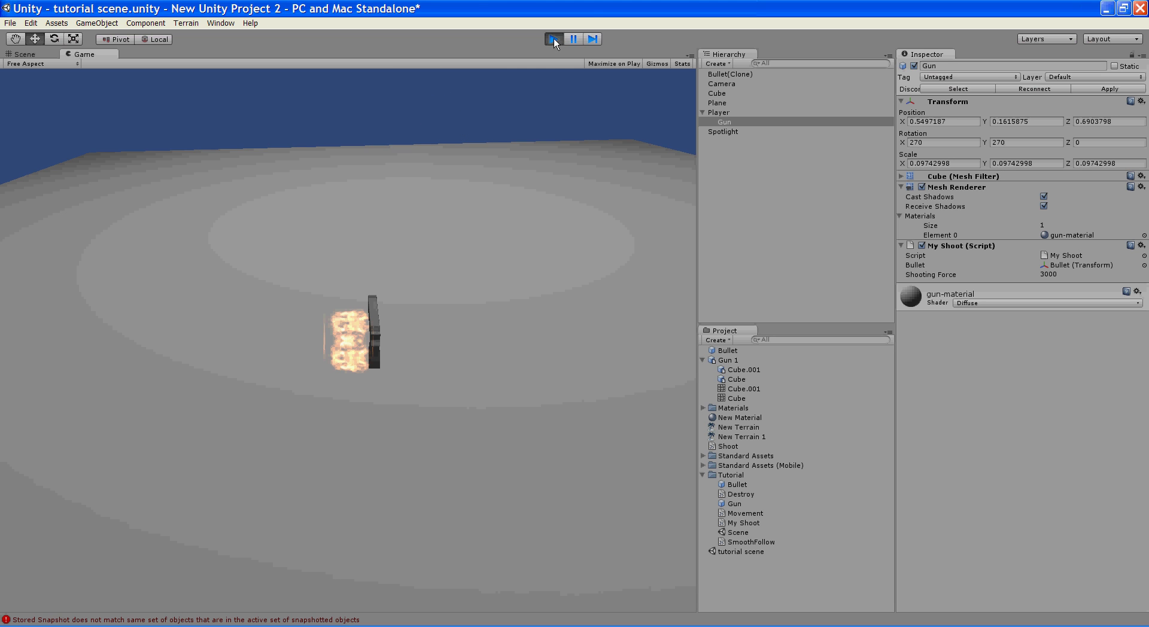
pyautogui.press('ctrl')
pyautogui.press('ctrl')
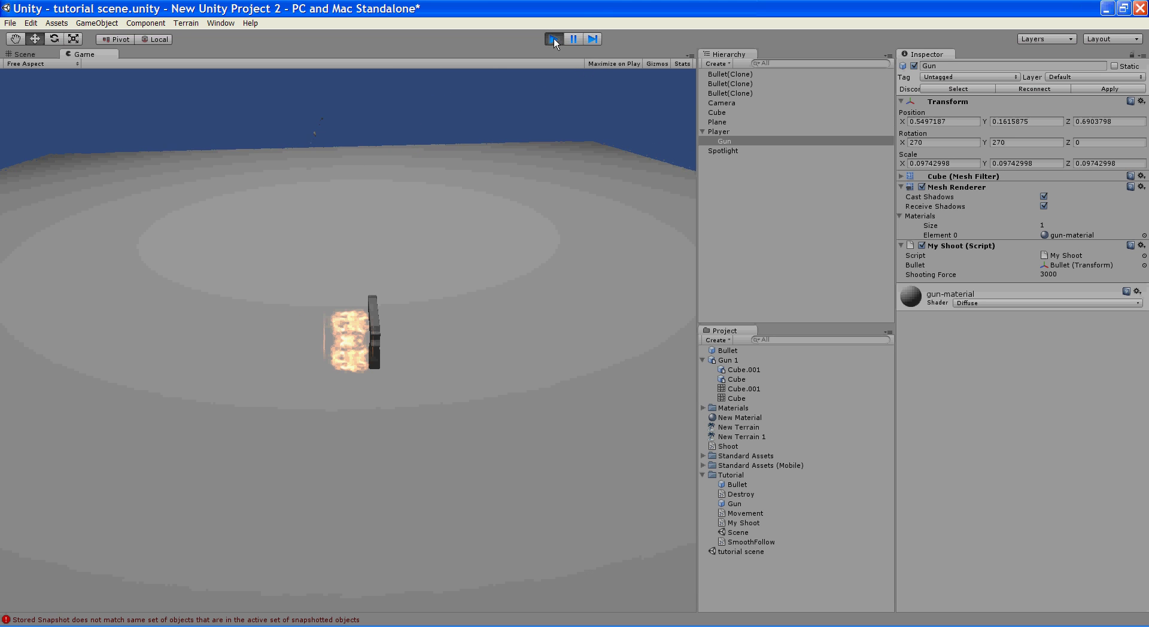
pyautogui.click(554, 39)
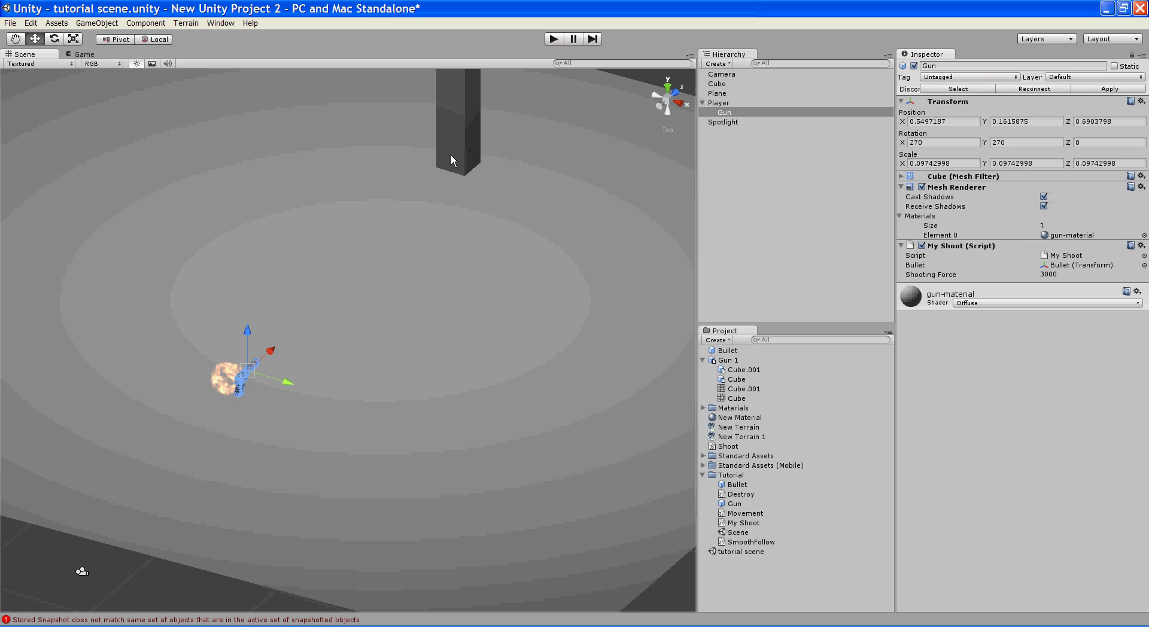
pyautogui.moveTo(285, 384); pyautogui.dragTo(288, 386)
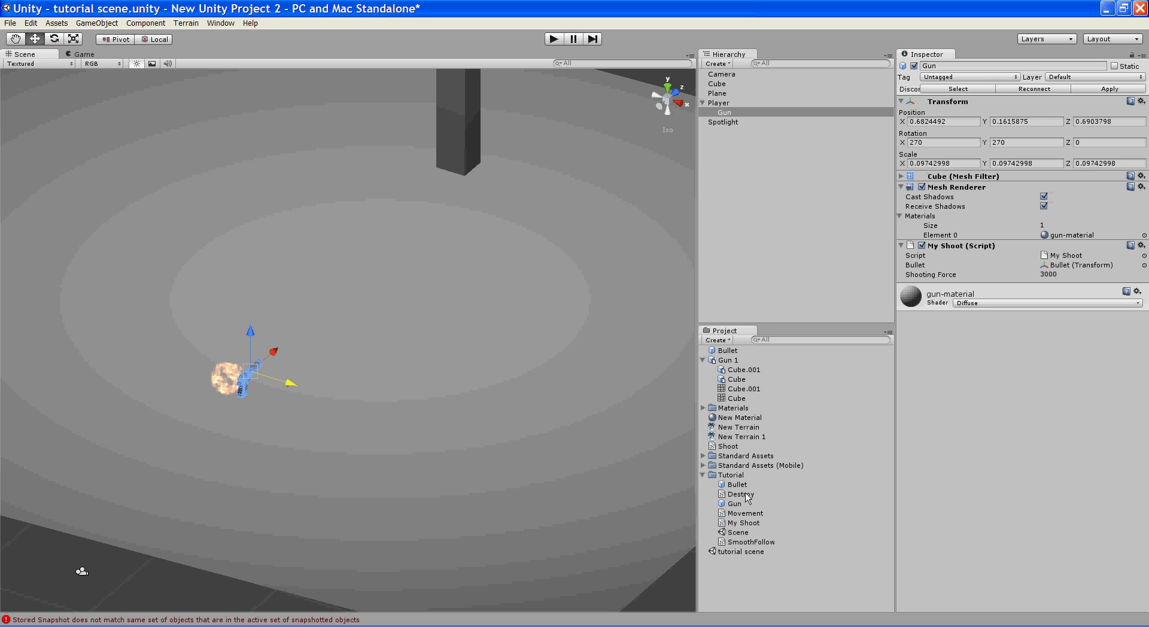
# Step: Open the Destroy script attached to the Tutorial folder's Bullet prefab, examine its collision tag condition and Destroy call, and close the editor
pyautogui.click(737, 485)
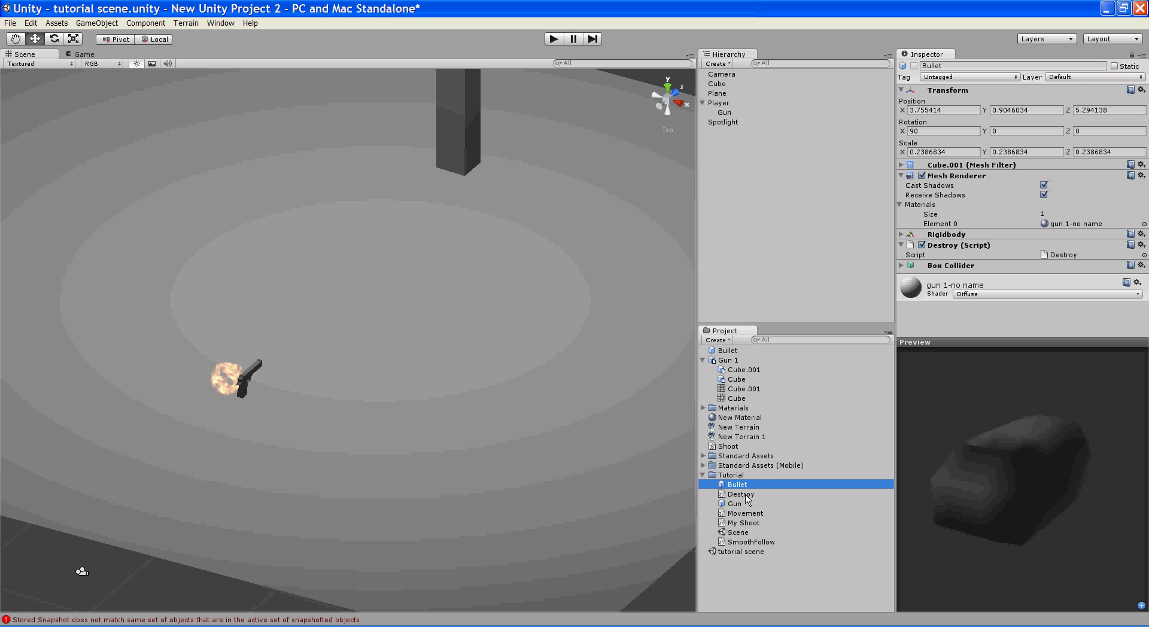
pyautogui.moveTo(747, 499); pyautogui.dragTo(745, 496)
pyautogui.click(746, 485)
pyautogui.doubleClick(1052, 256)
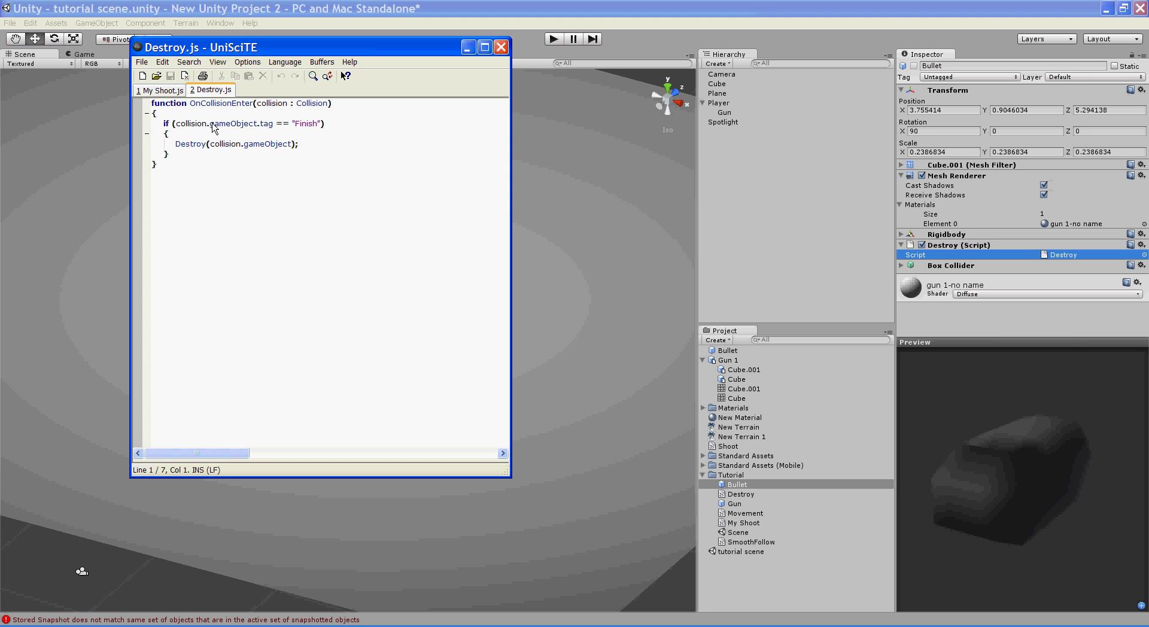
pyautogui.moveTo(211, 124); pyautogui.dragTo(258, 123)
pyautogui.press('Right')
pyautogui.doubleClick(190, 146)
pyautogui.click(229, 146)
pyautogui.moveTo(209, 124); pyautogui.dragTo(319, 124)
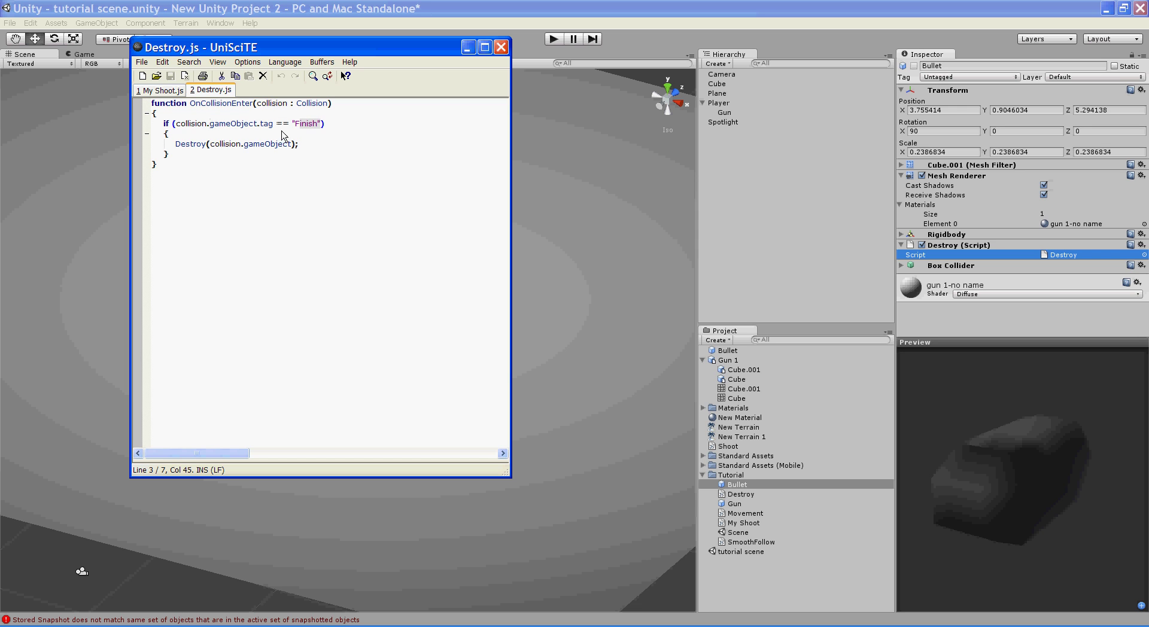
pyautogui.doubleClick(189, 145)
pyautogui.click(500, 47)
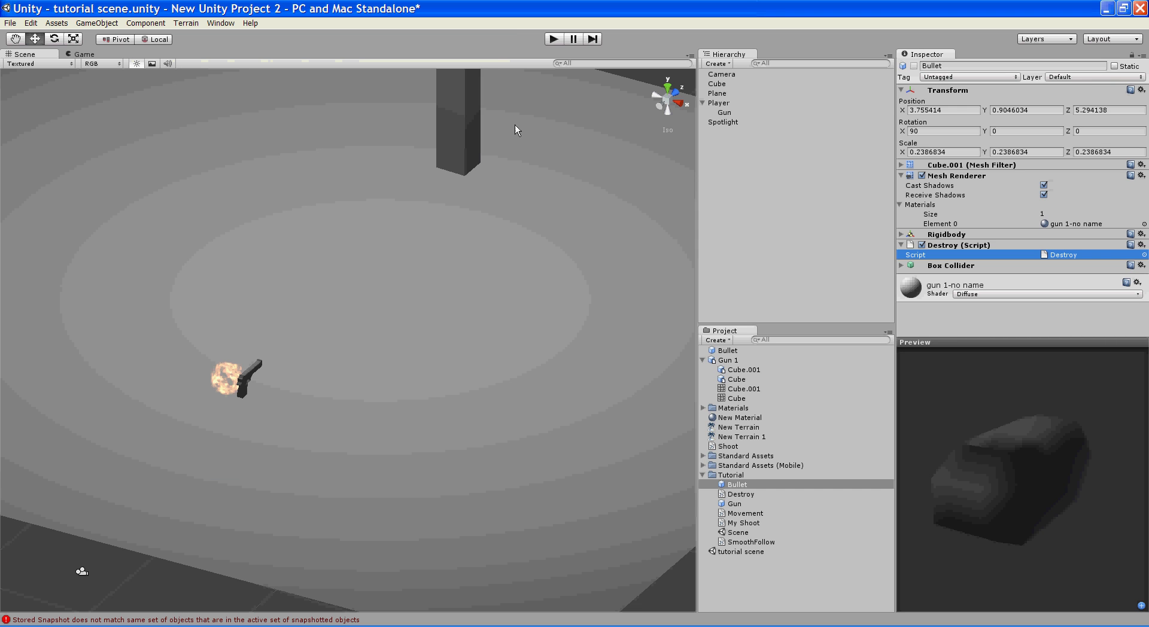
# Step: Assign the Finish tag to the tall Cube standing above the plane
pyautogui.click(519, 190)
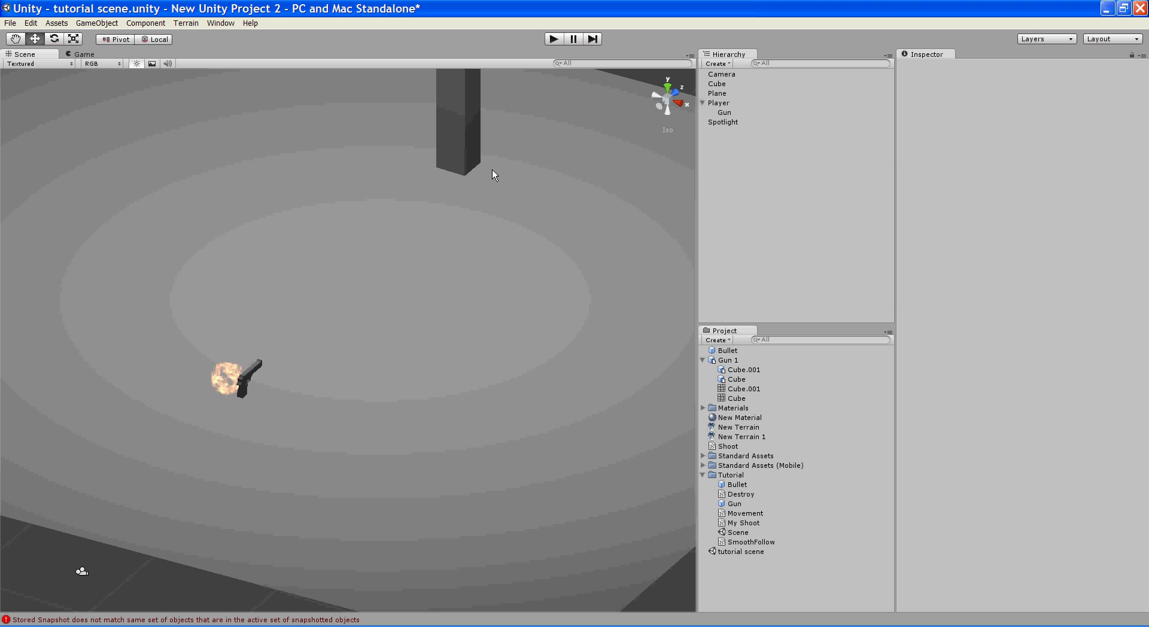
pyautogui.click(457, 130)
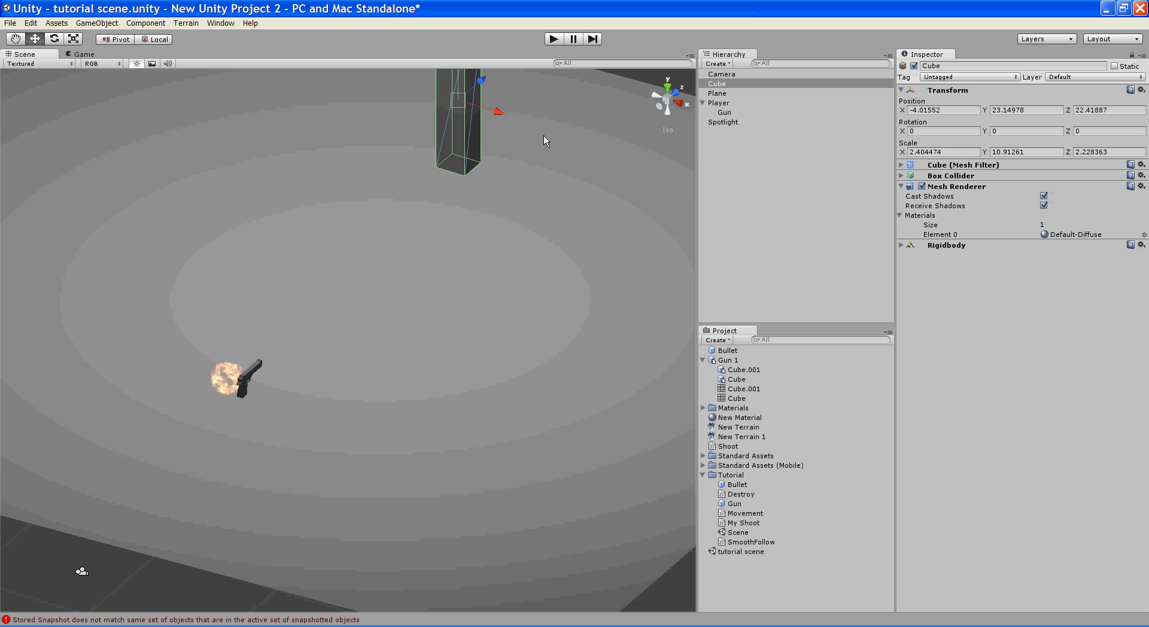
pyautogui.click(973, 77)
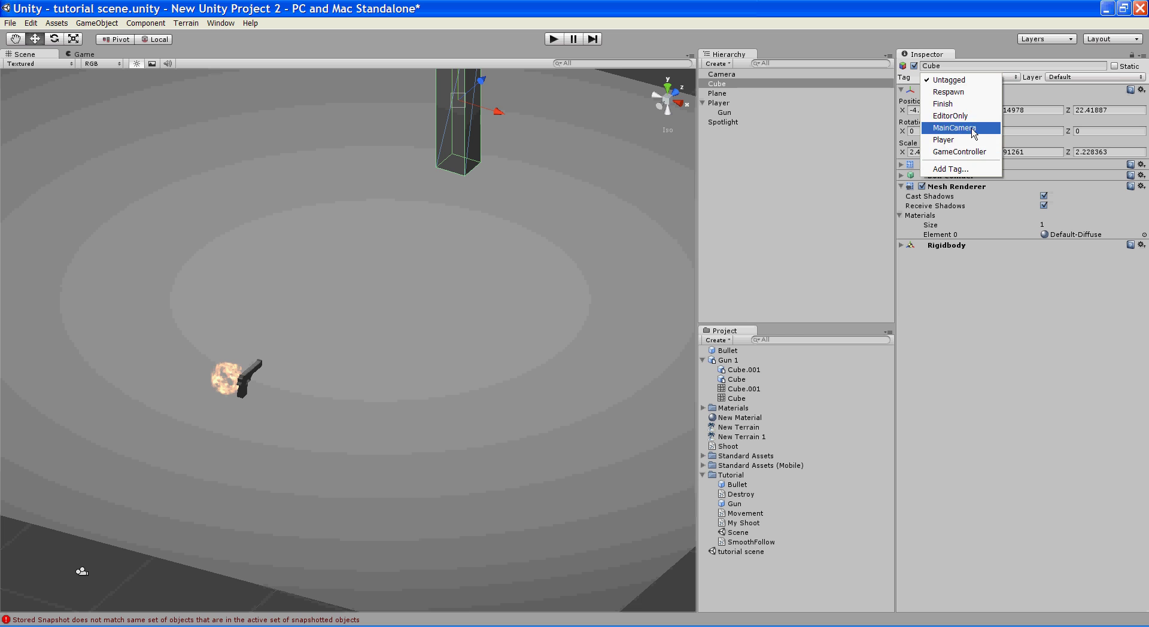
pyautogui.click(946, 105)
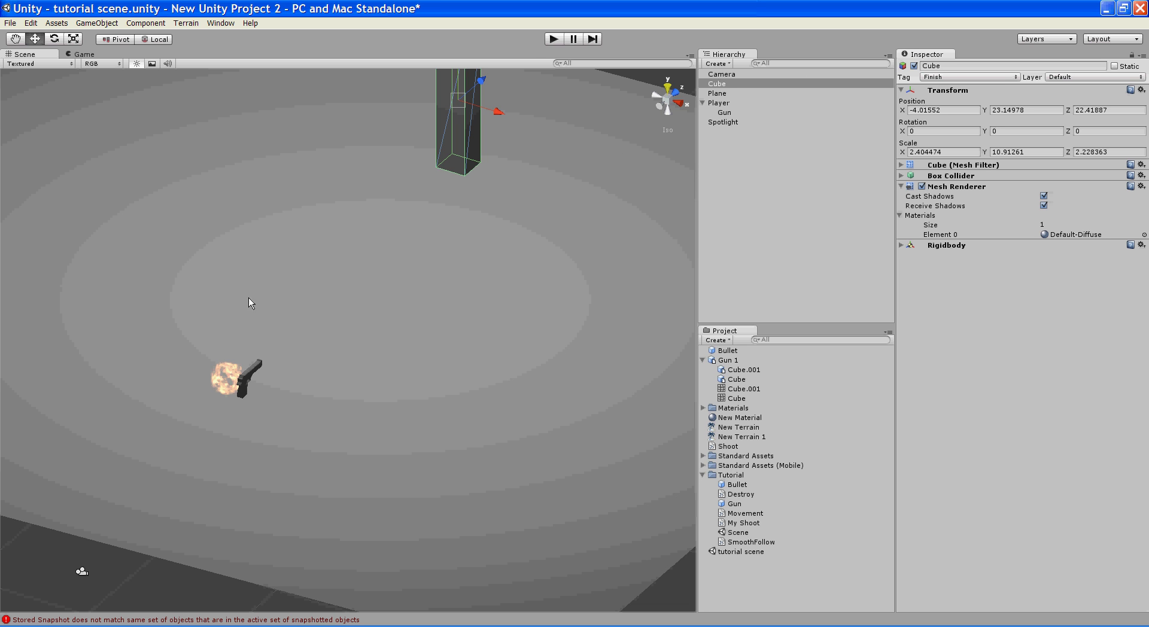
# Step: Play the game, fire a bullet at the Finish-tagged Cube to test its destruction, and stop the play run
pyautogui.click(553, 39)
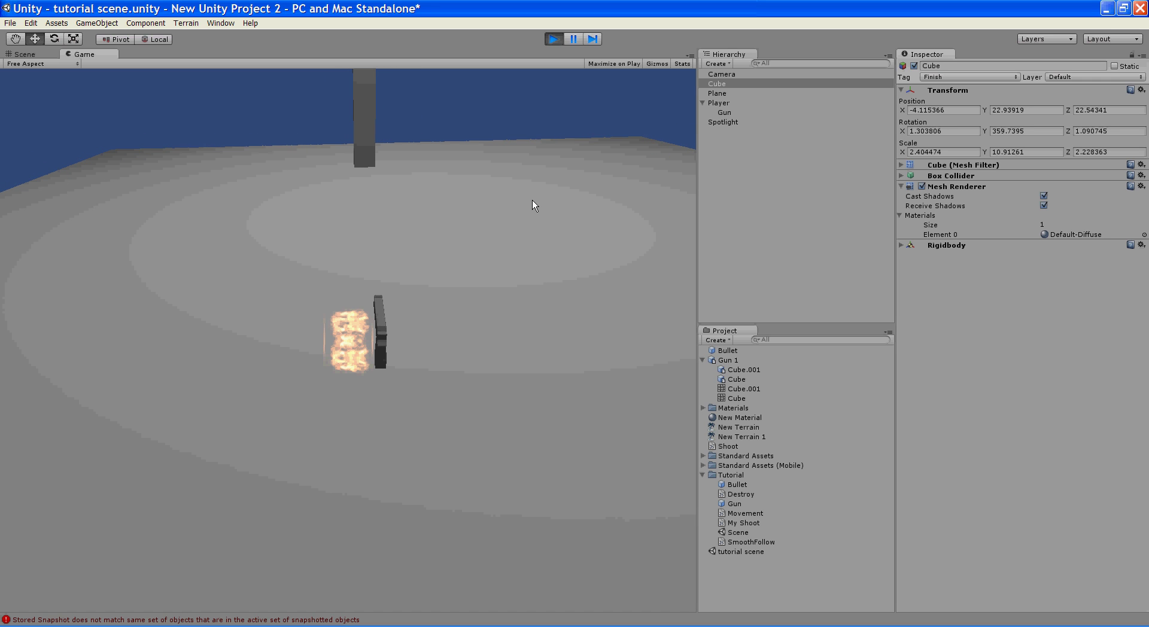
pyautogui.click(532, 201)
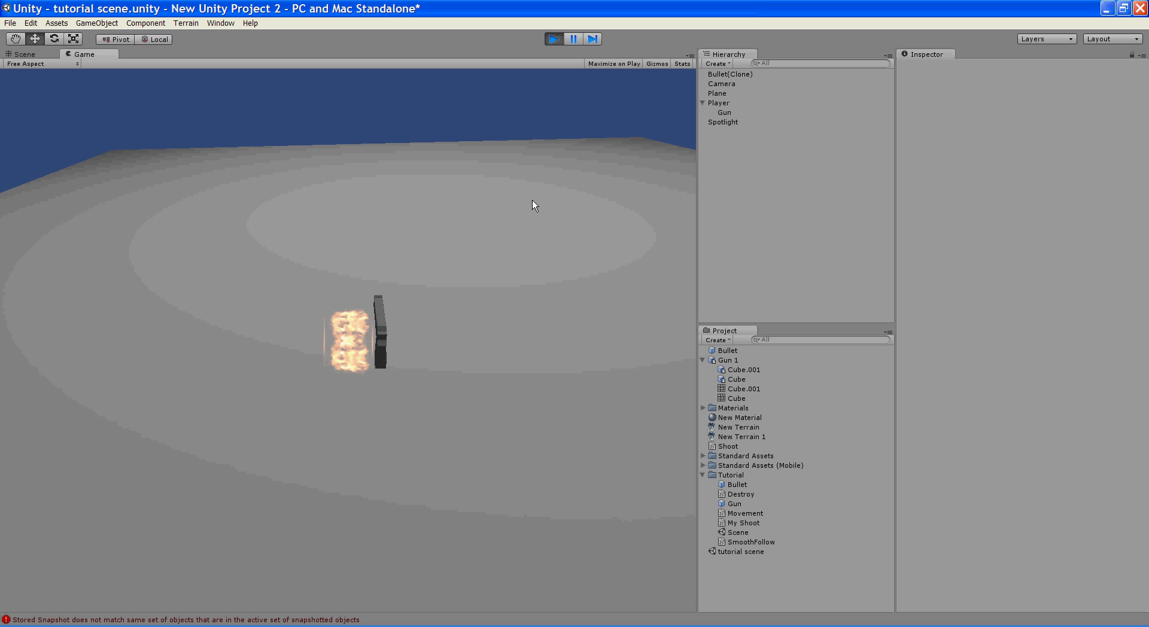
pyautogui.click(553, 39)
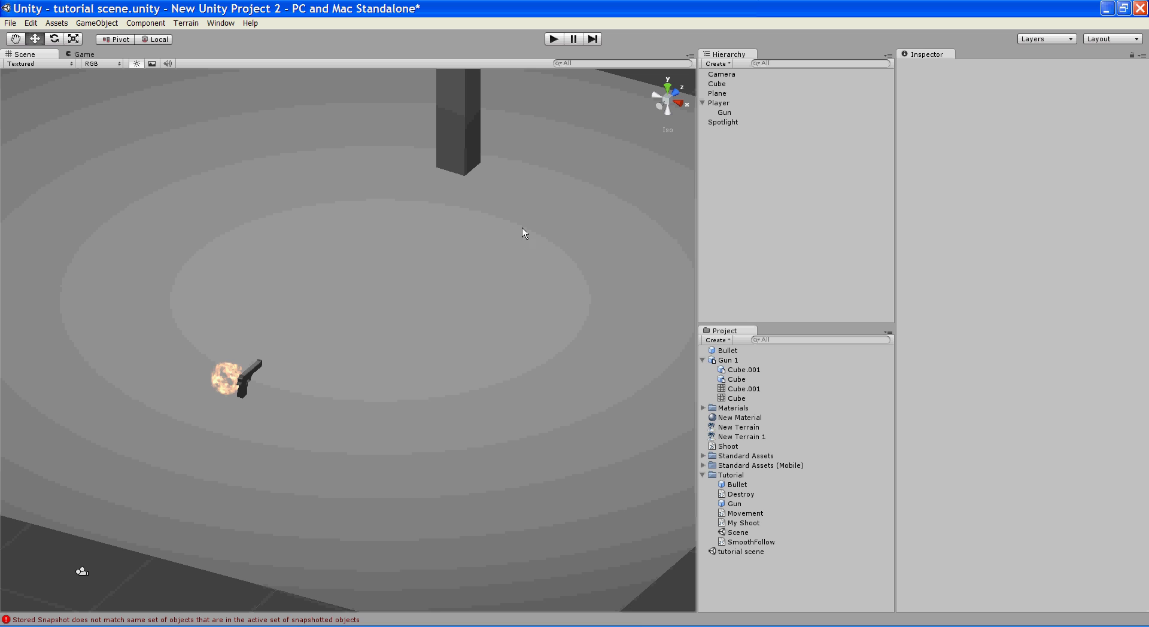
pyautogui.click(616, 622)
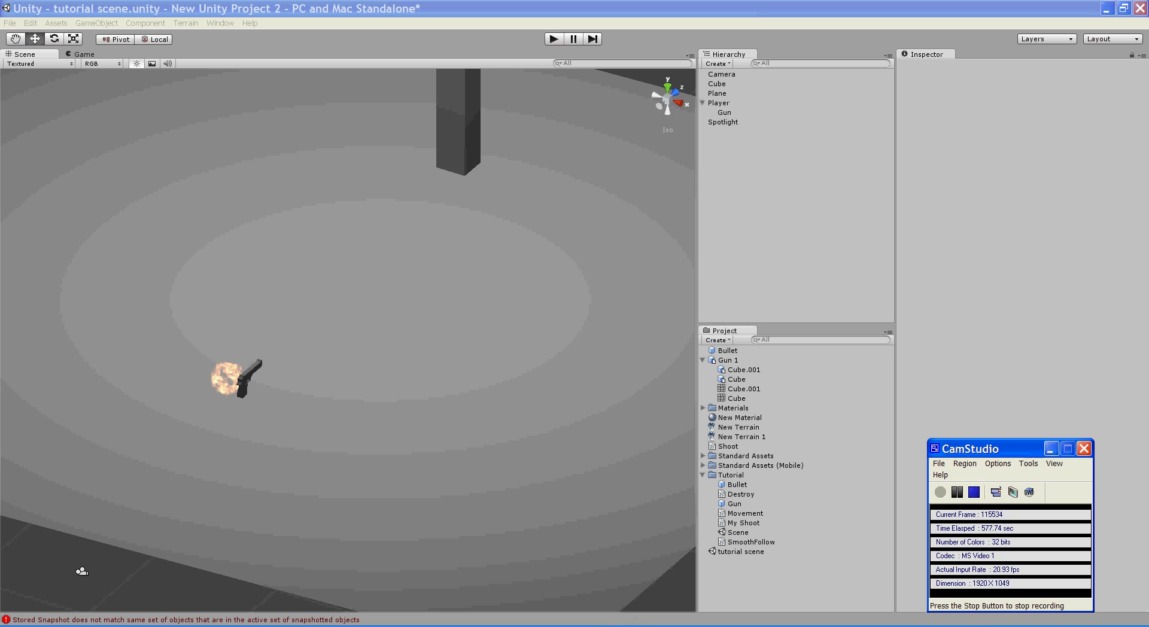